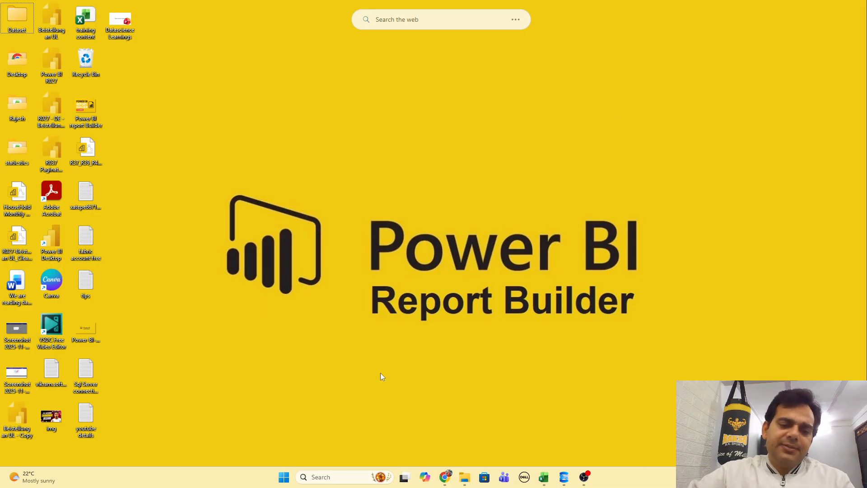
Launch Power BI Report Builder and create a blank report
click(282, 482)
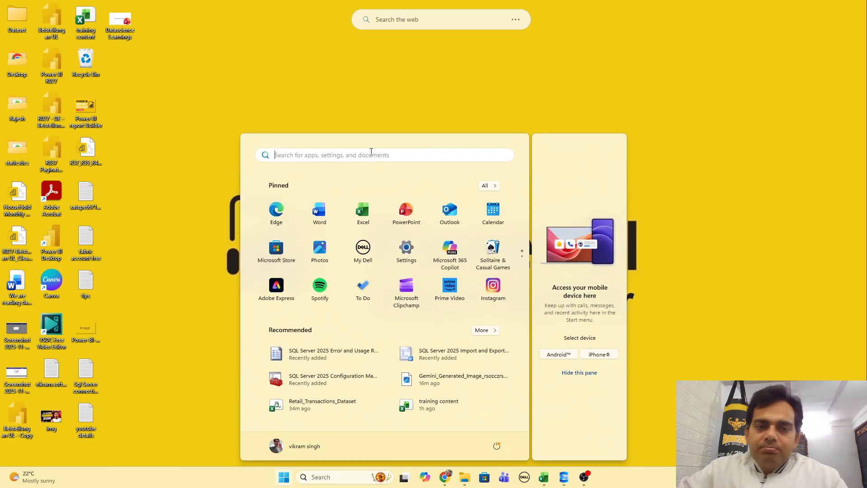
click(371, 155)
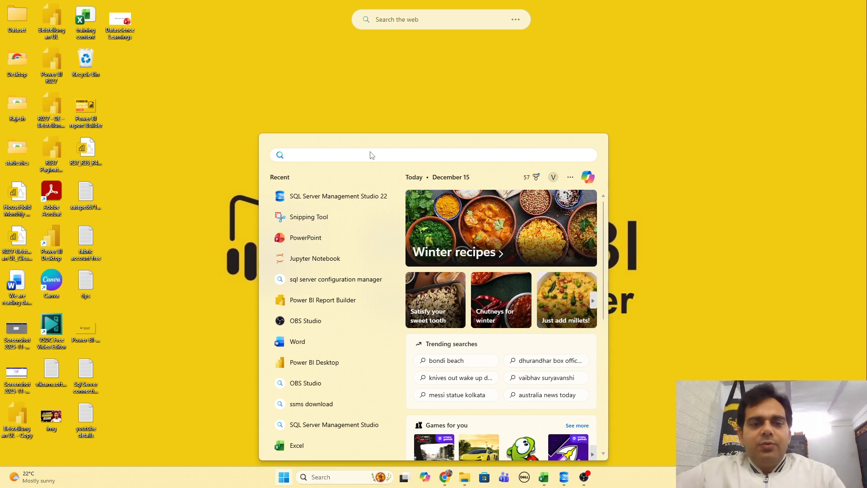
click(335, 300)
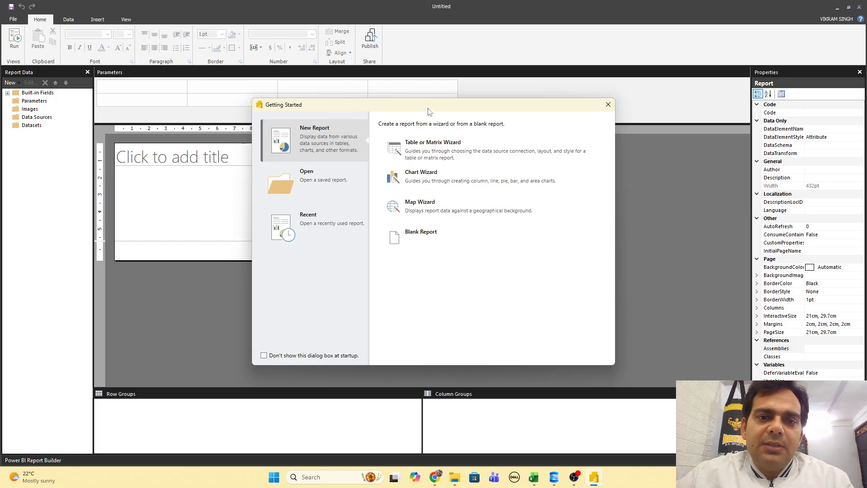
click(426, 231)
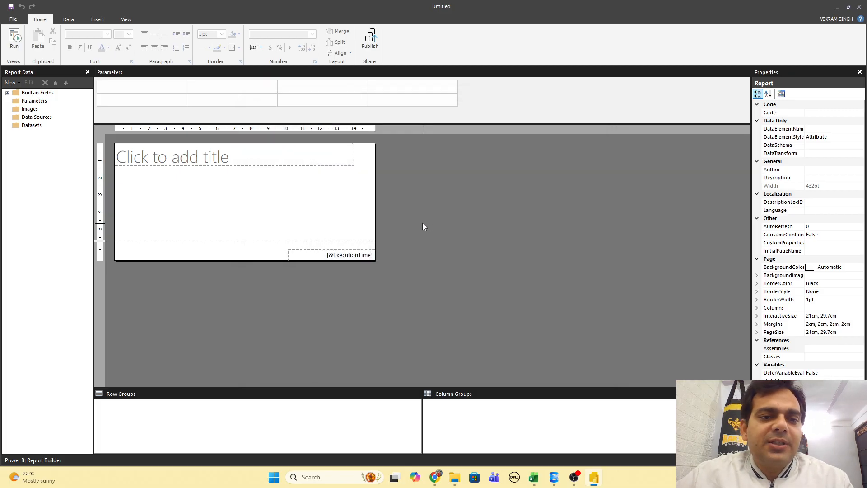
click(274, 196)
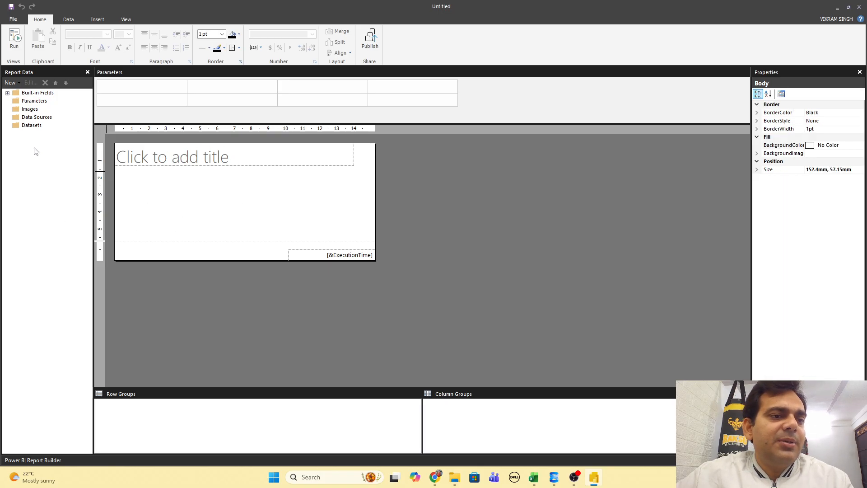
Start adding a Microsoft SQL Server data source to the report and name it DS
click(39, 117)
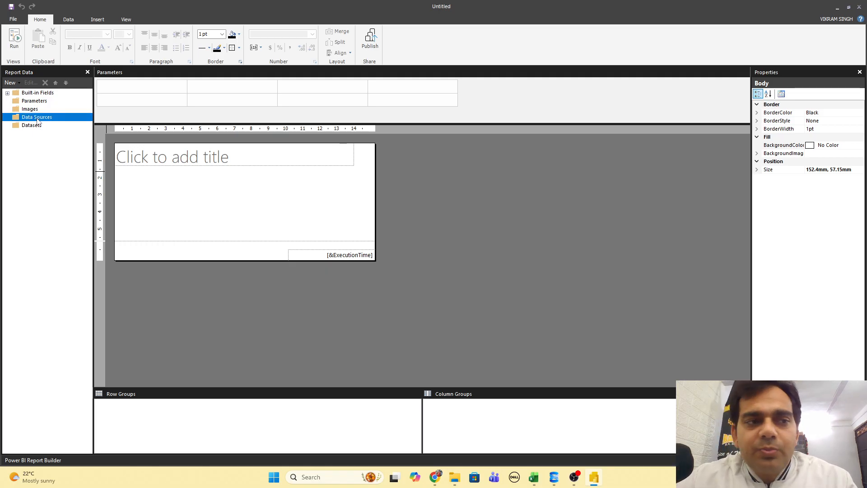
right_click(37, 118)
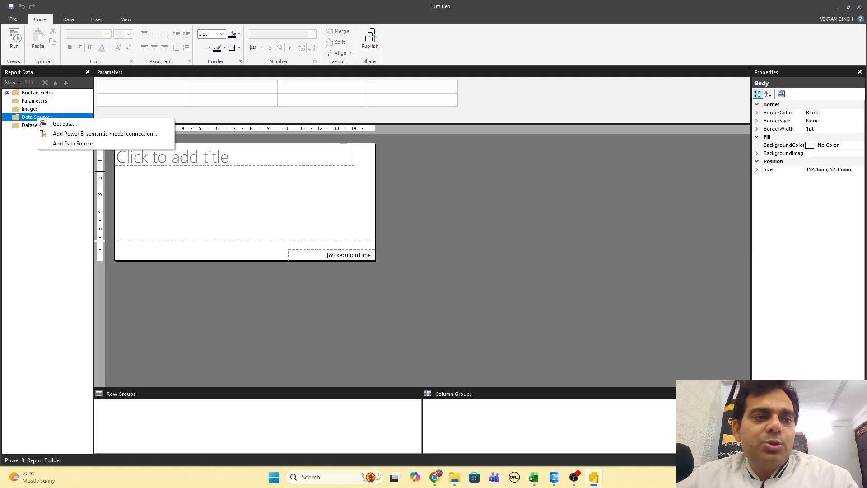
click(94, 146)
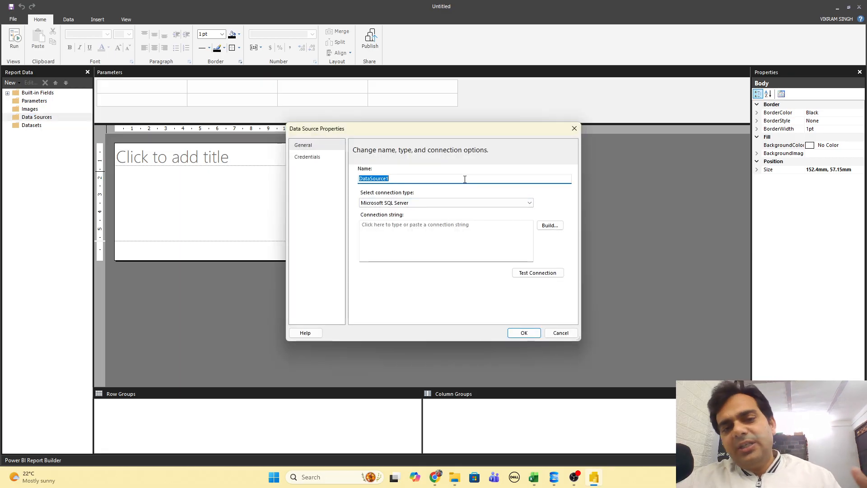
text(DS)
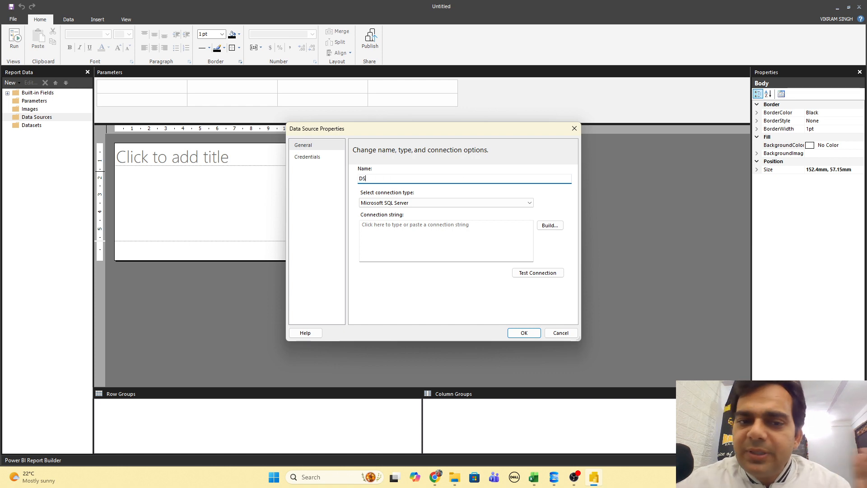
Build the data source's connection string with server Localhost and database VikramSoftware, testing the connection before accepting it
click(548, 226)
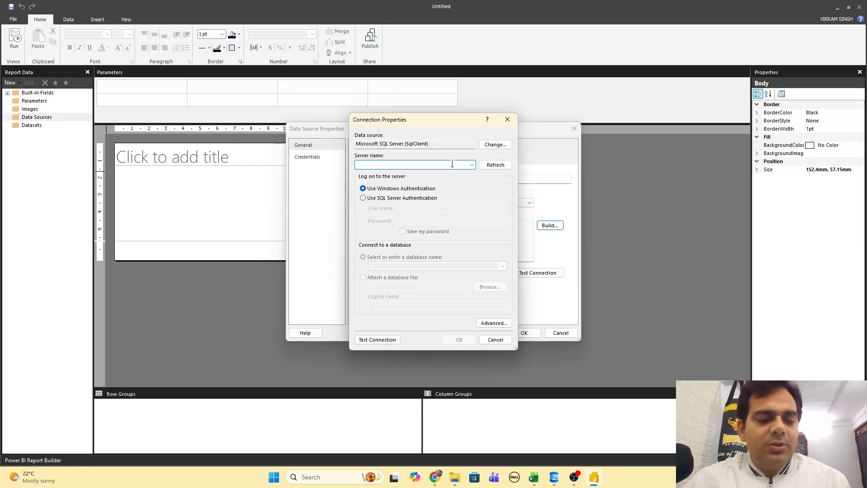
text(Lo)
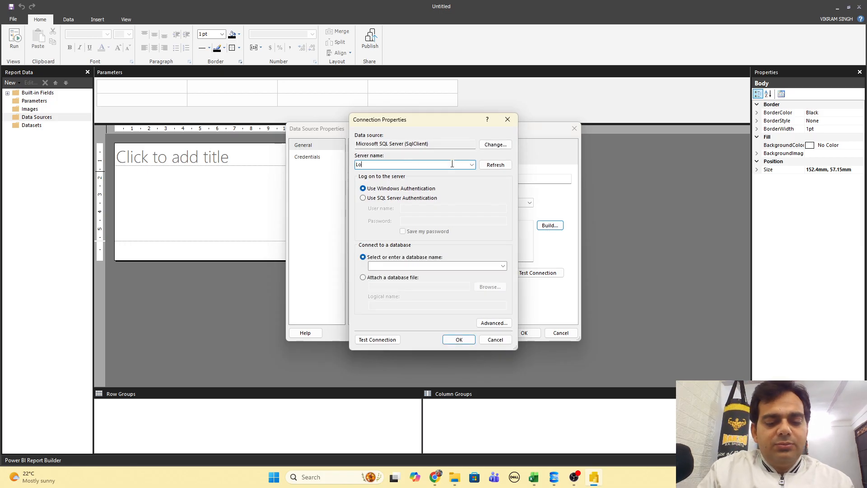
text(calh)
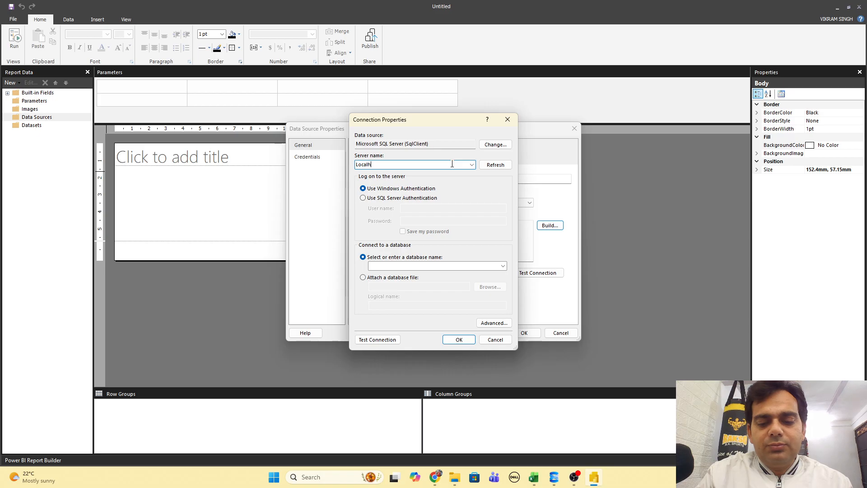
text(ost)
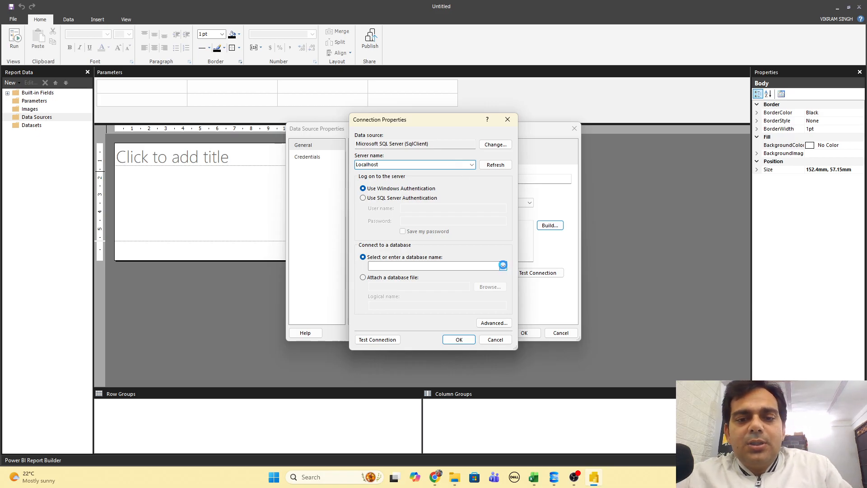
click(503, 266)
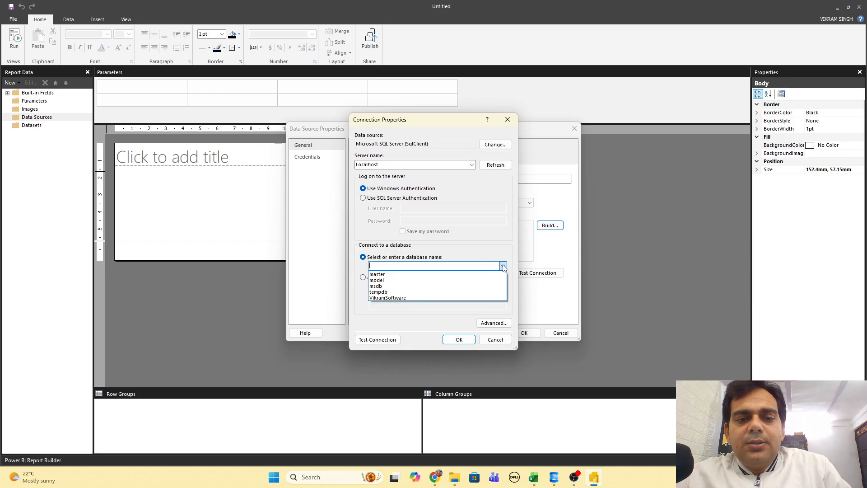
click(427, 298)
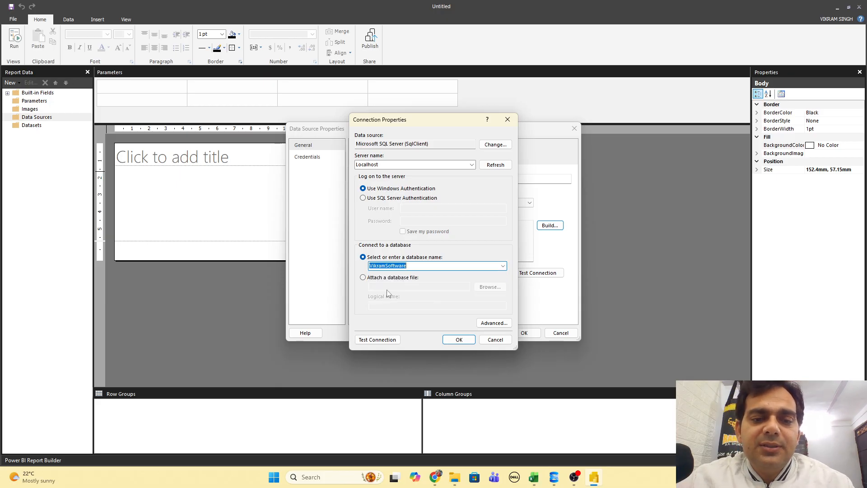
click(389, 340)
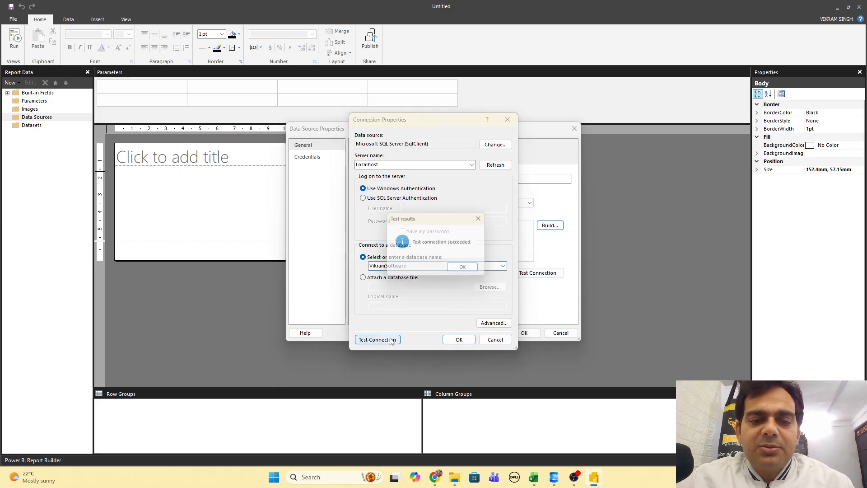
click(463, 267)
click(459, 340)
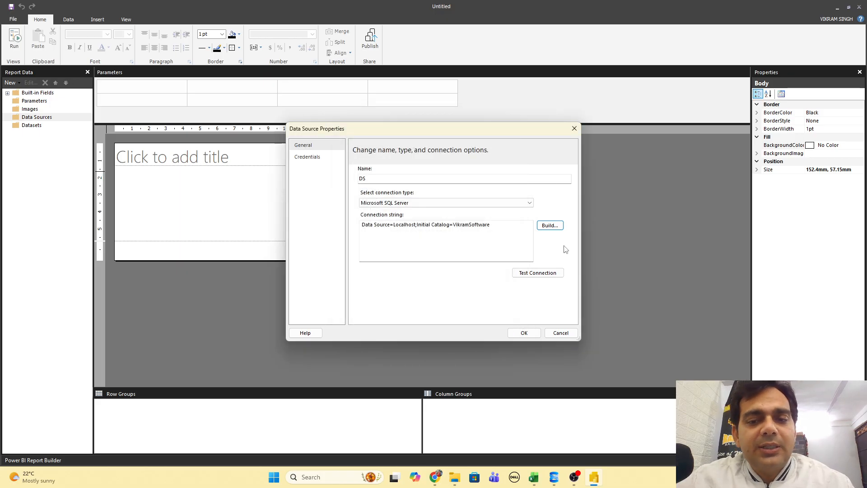
Test the DS data source's finished connection string and save the data source
click(518, 272)
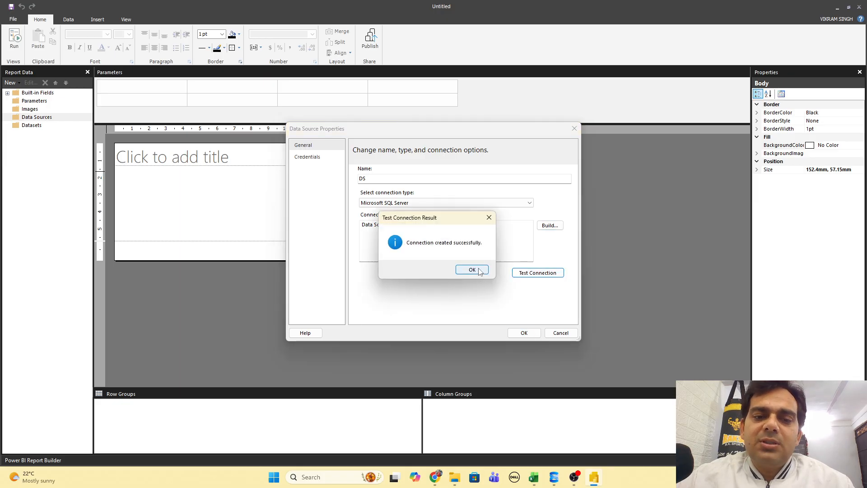
click(479, 270)
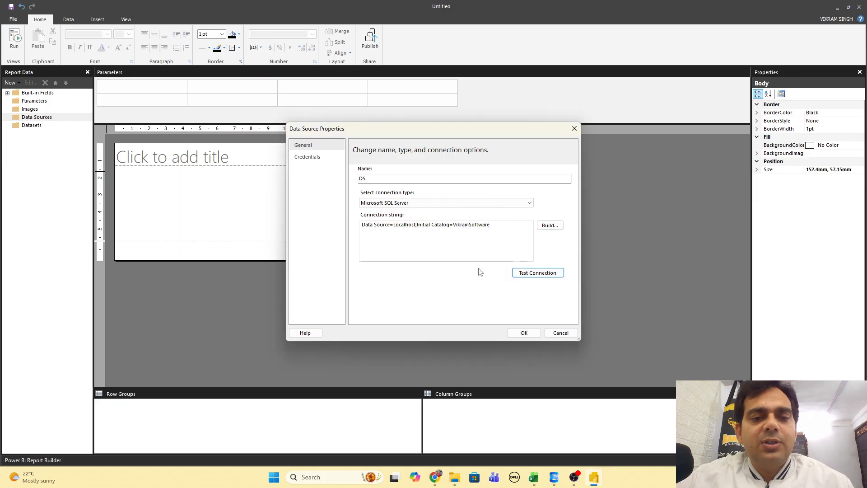
click(523, 333)
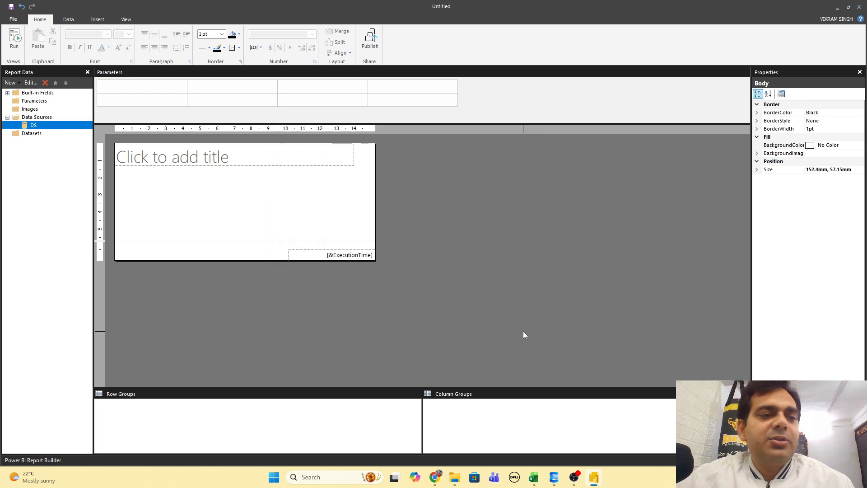
Start a new dataset based on the DS data source and name it DSet
click(33, 137)
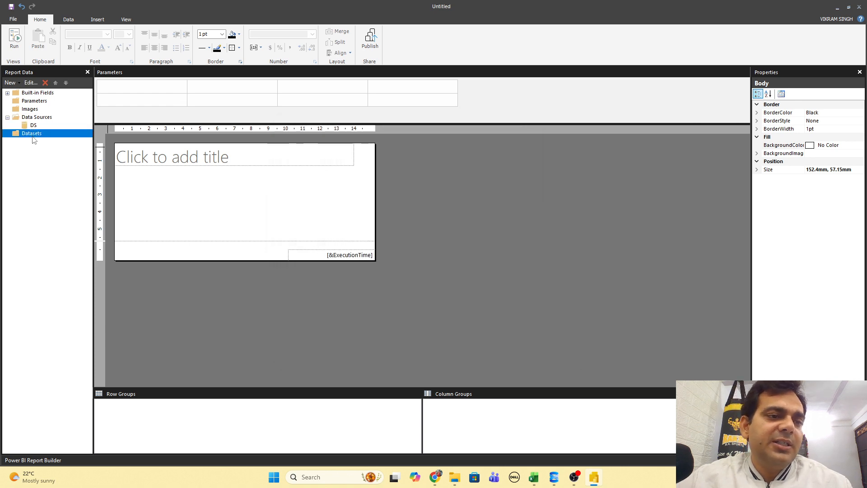
right_click(33, 134)
click(59, 155)
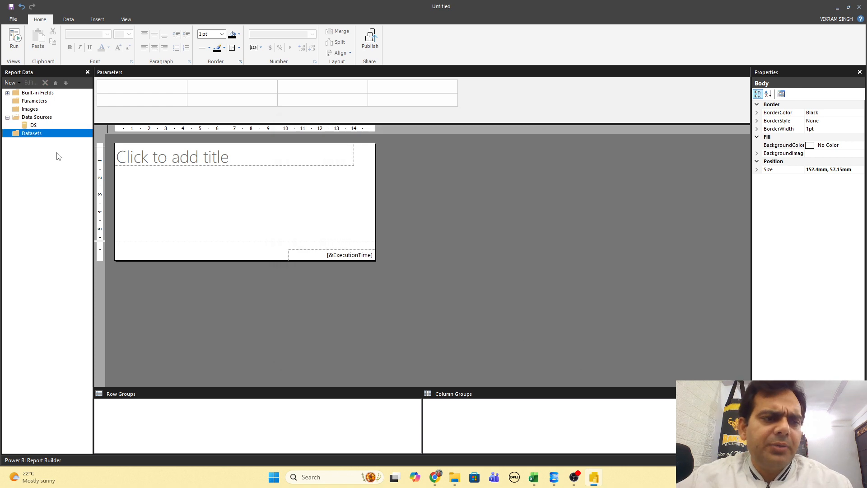
click(426, 145)
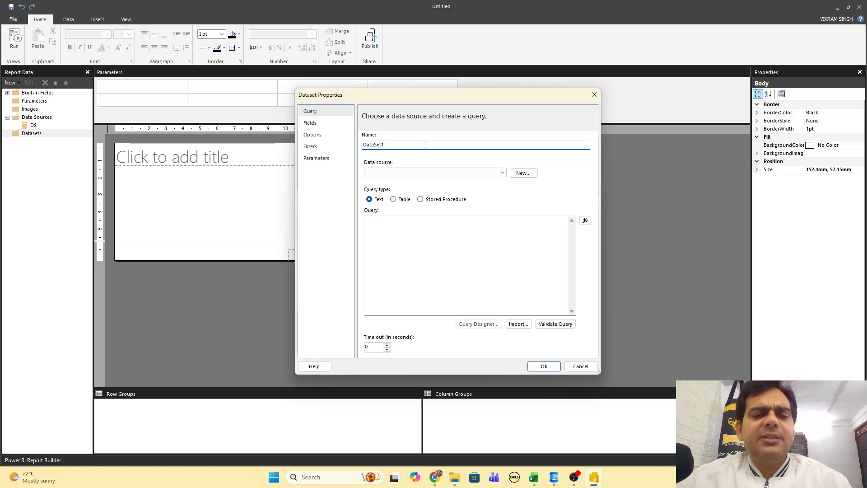
double_click(425, 144)
text(DS)
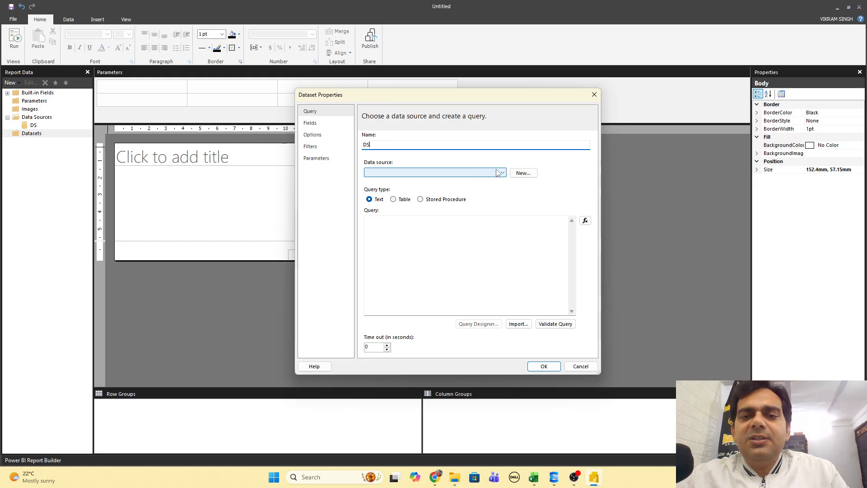
click(445, 173)
click(443, 181)
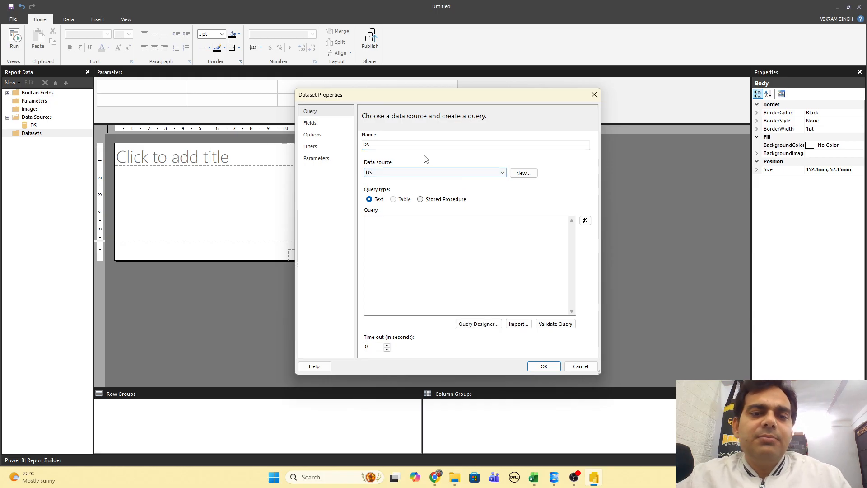
click(413, 142)
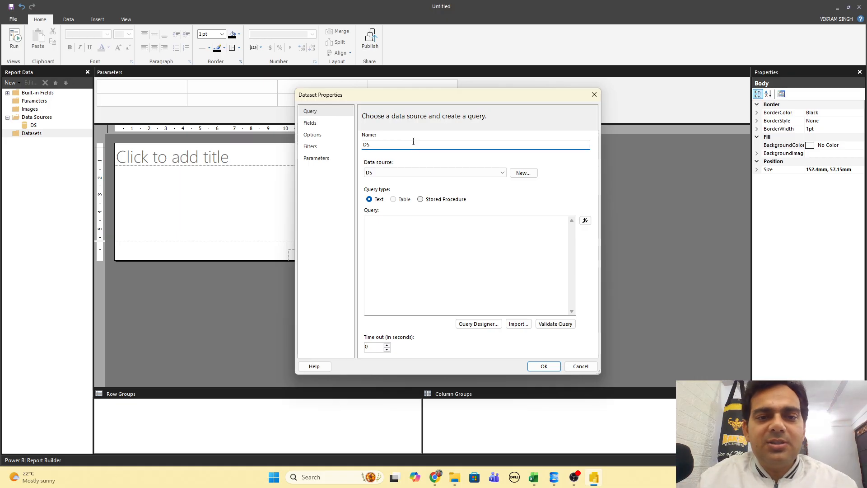
text(e)
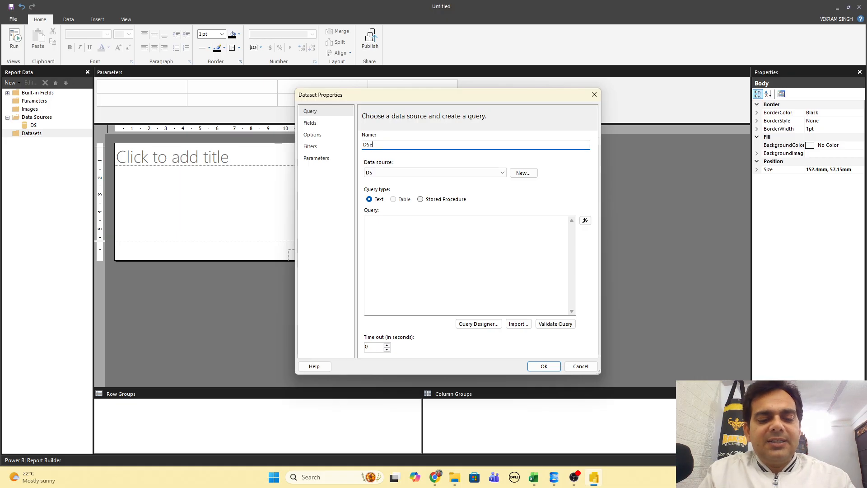
text(t)
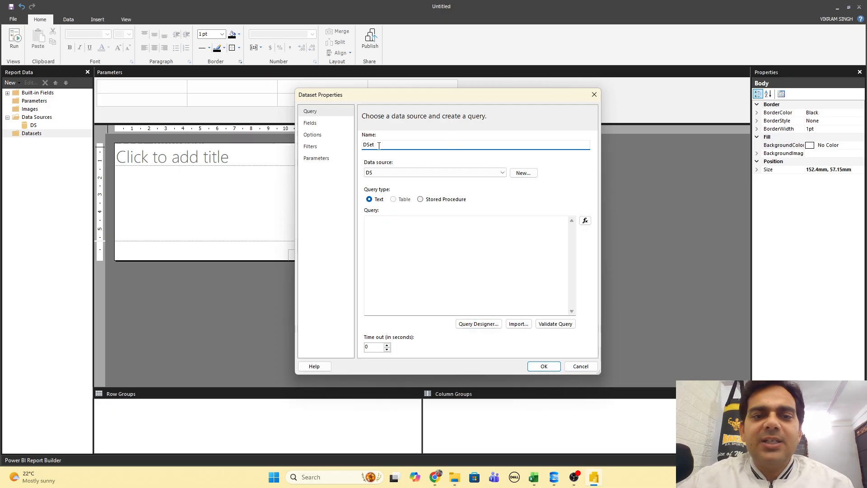
Design the dataset query to select all fields of the Retail_Transactions table, and save the dataset
click(479, 324)
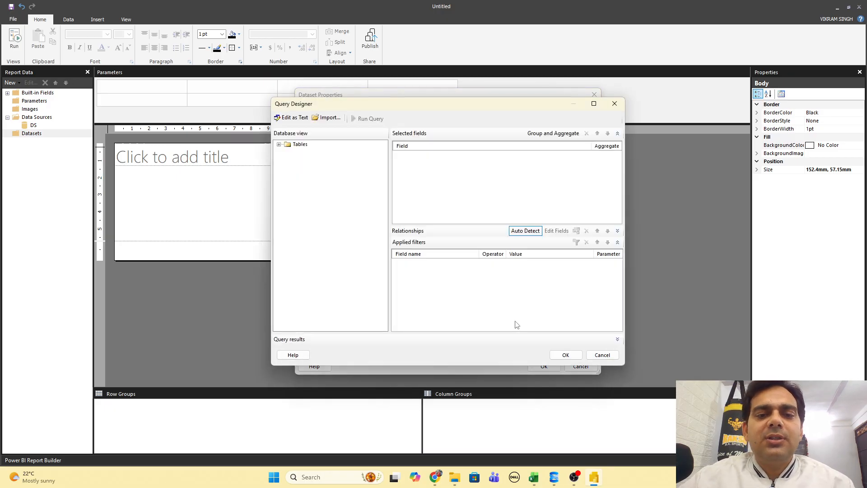
click(279, 145)
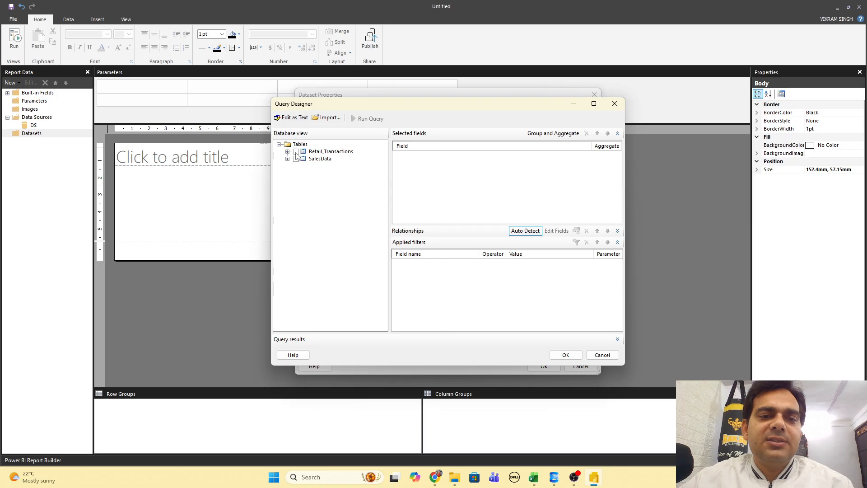
click(297, 152)
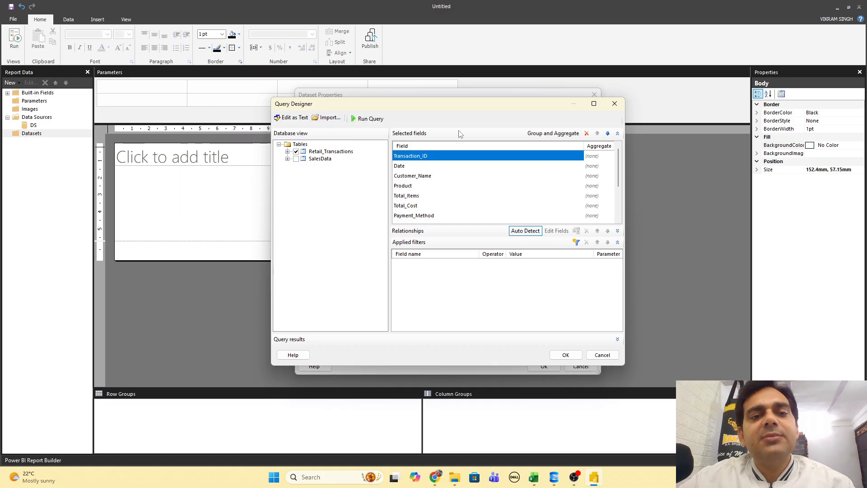
click(564, 355)
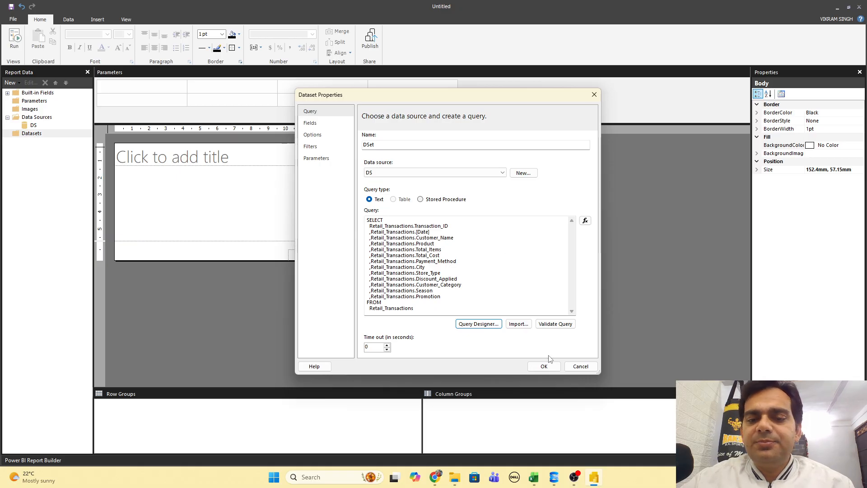
click(544, 366)
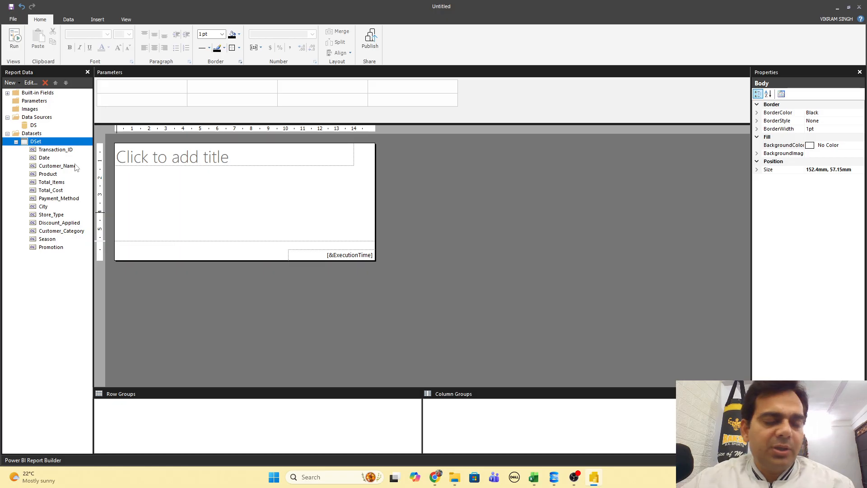
click(126, 181)
right_click(127, 181)
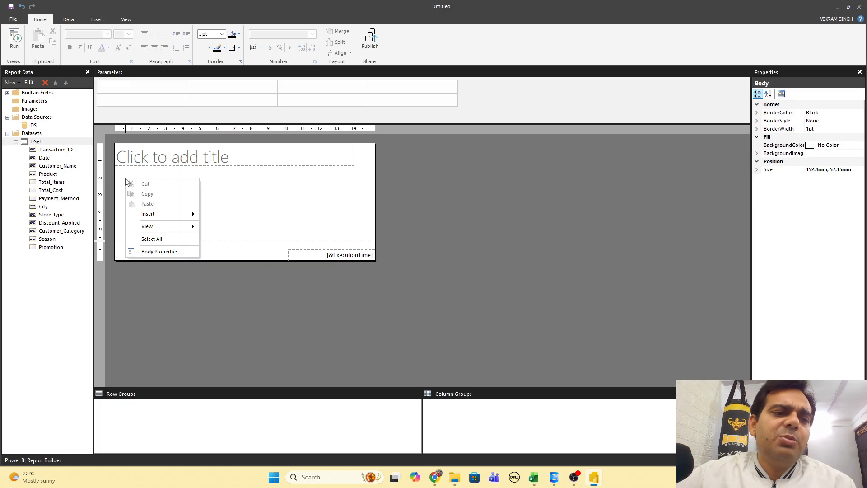
click(259, 196)
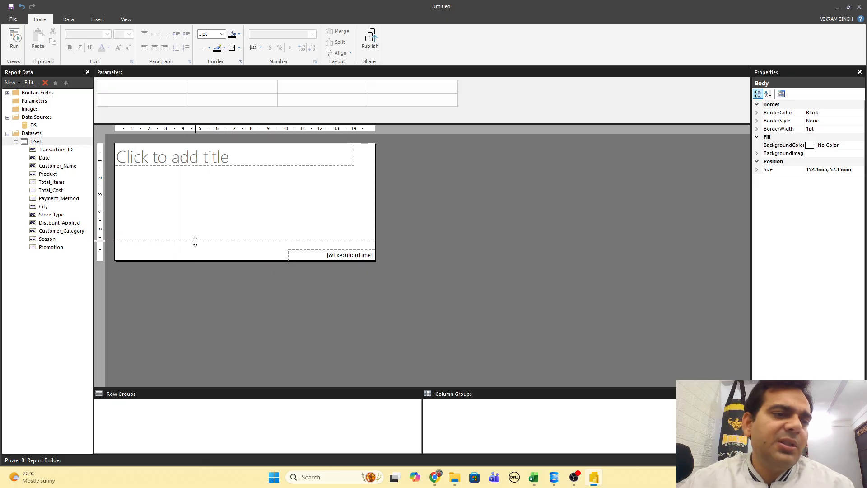
Insert a table into the report body below the title placeholder
click(66, 152)
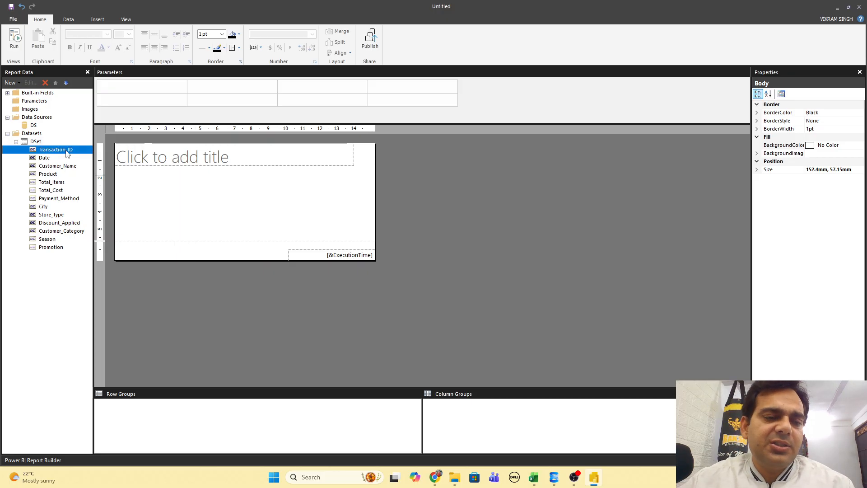
click(129, 199)
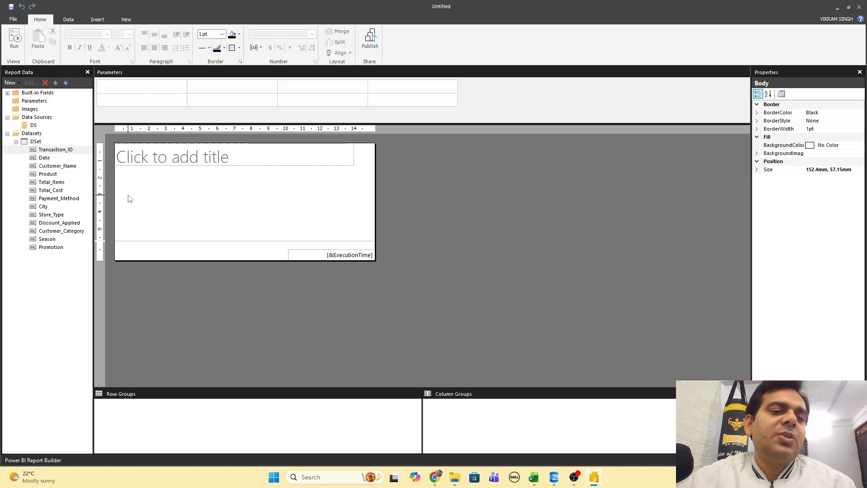
right_click(129, 186)
mouse_move(186, 223)
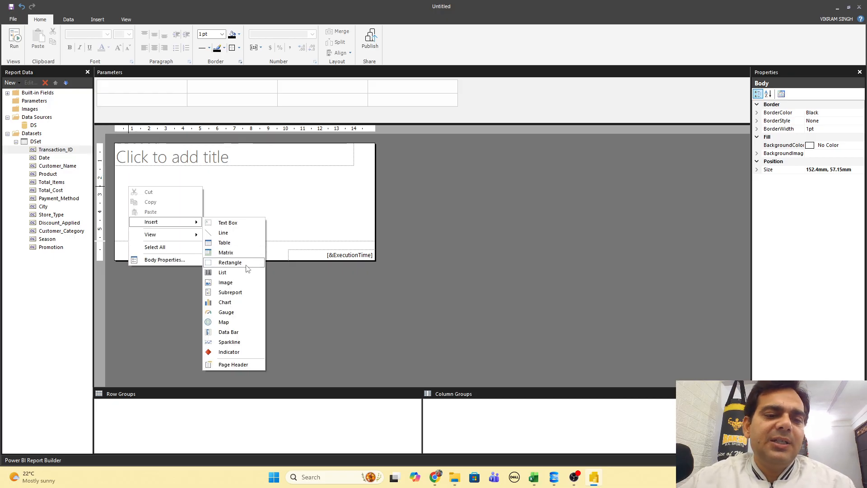
click(224, 242)
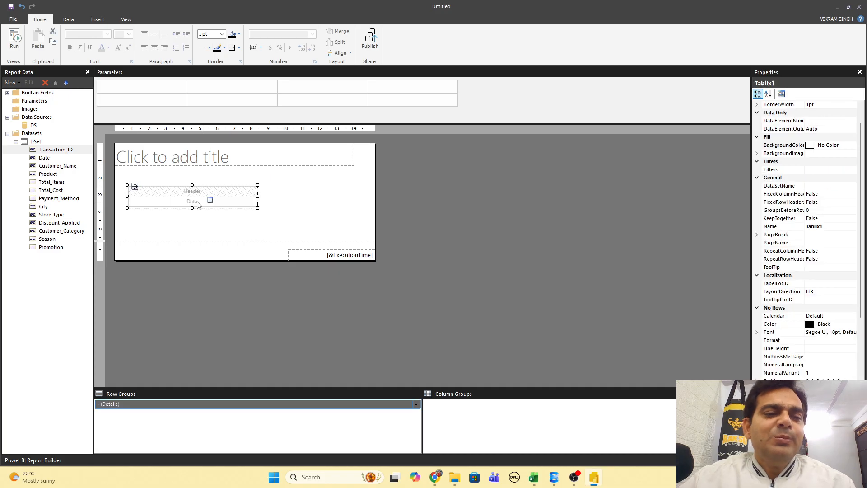
Fill the table's columns with the Transaction_ID, Date, Customer_Name, Product, Total_Items and Total_Cost fields of DSet
drag(62, 153, 136, 203)
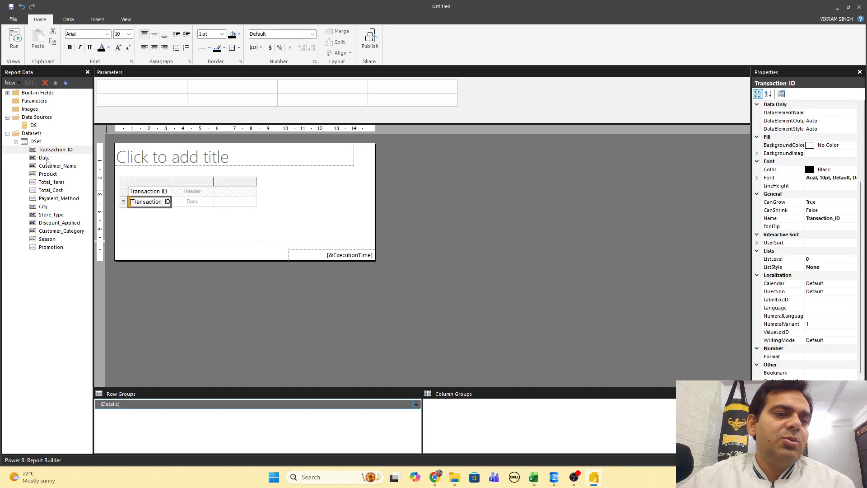
drag(51, 150, 174, 204)
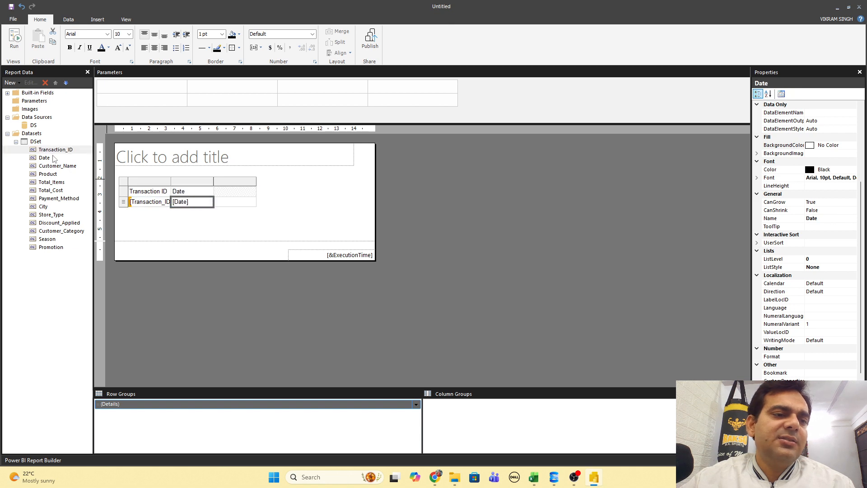
drag(43, 166, 235, 201)
drag(53, 175, 255, 199)
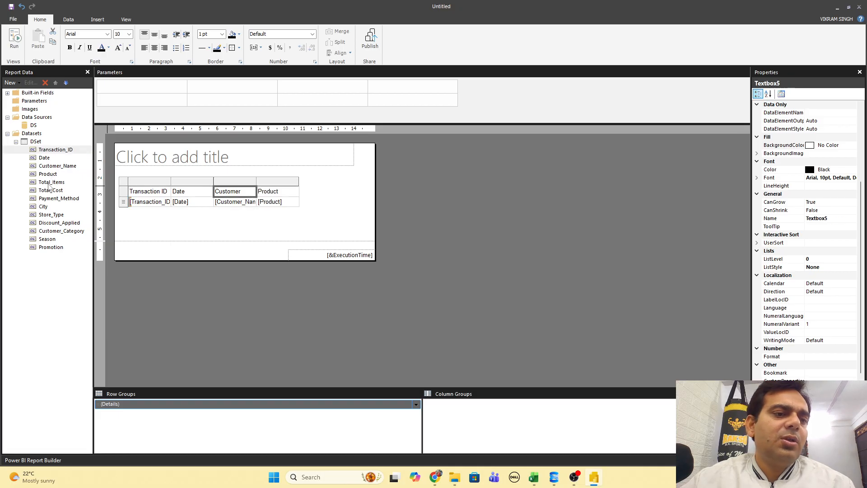
drag(49, 185, 295, 198)
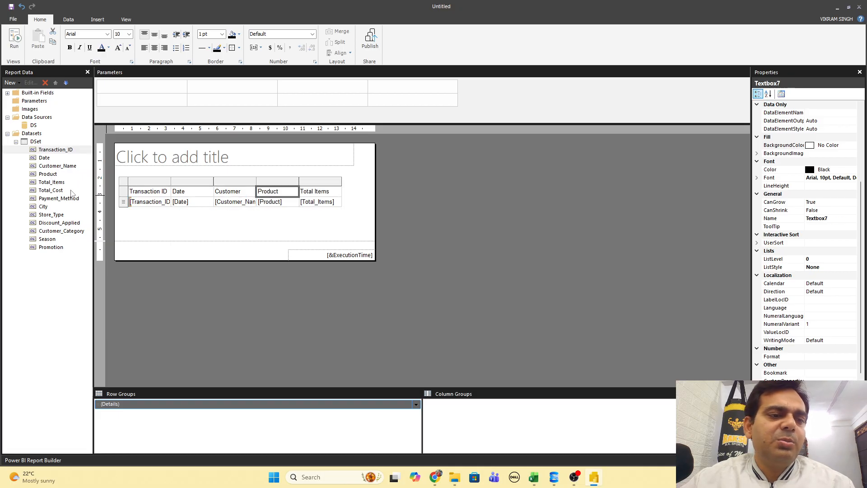
click(53, 194)
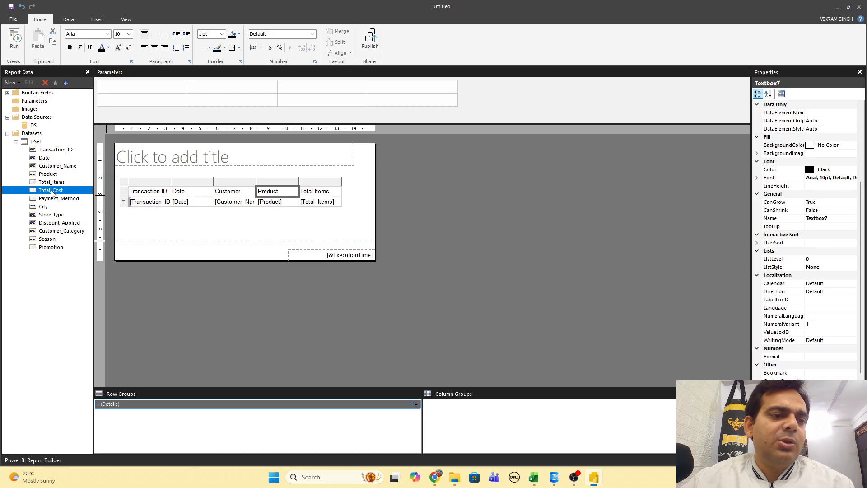
drag(53, 194, 342, 201)
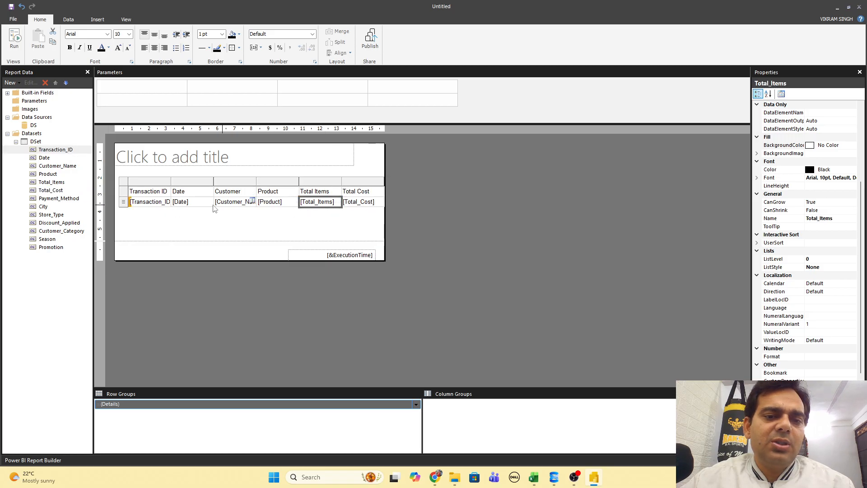
Append the Payment_Method, City, Store_Type, Discount_Applied, Customer_Category, Season and Promotion fields as further table columns
drag(47, 199, 373, 195)
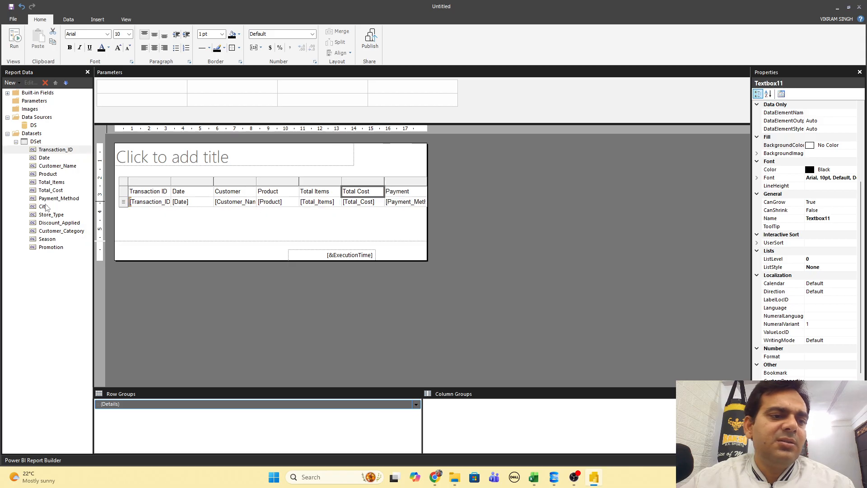
drag(48, 208, 418, 200)
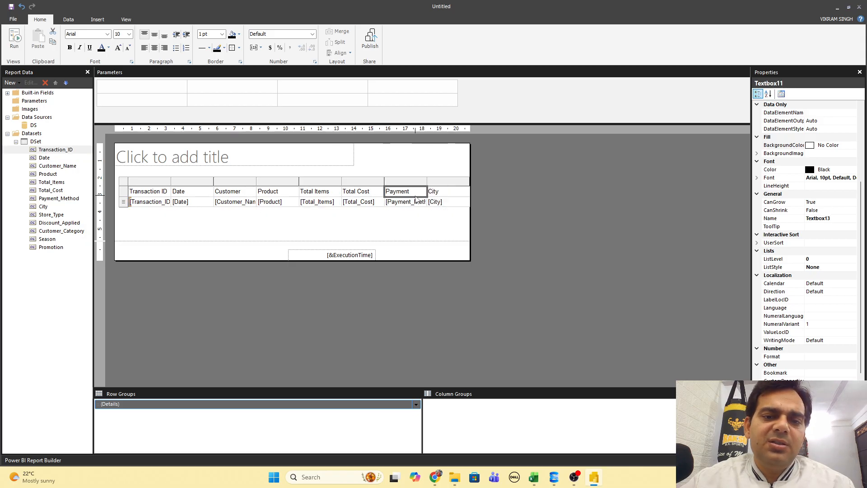
drag(49, 221, 464, 204)
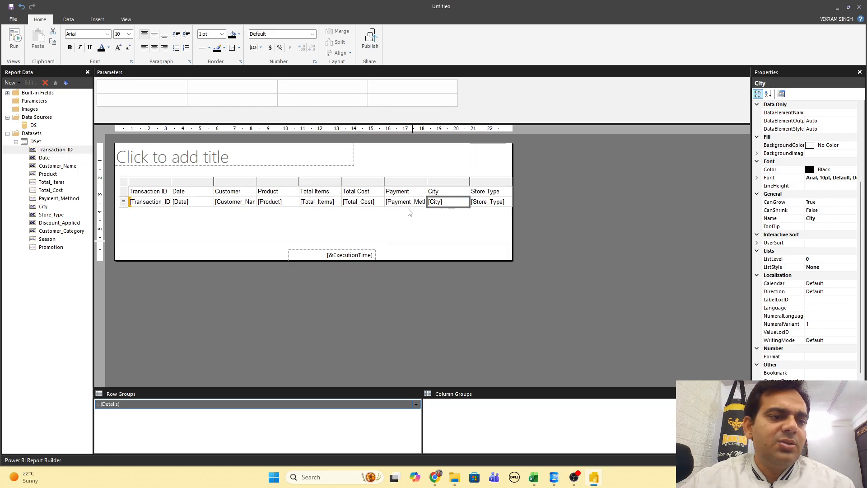
drag(54, 226, 502, 195)
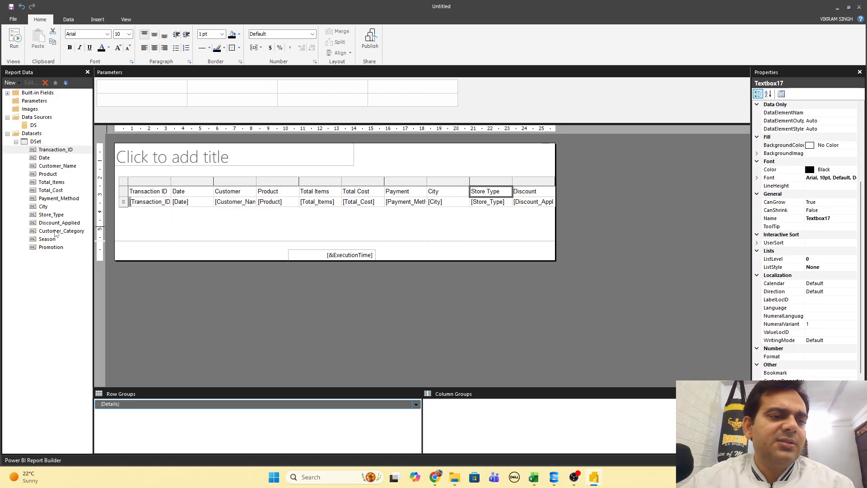
drag(57, 231, 550, 202)
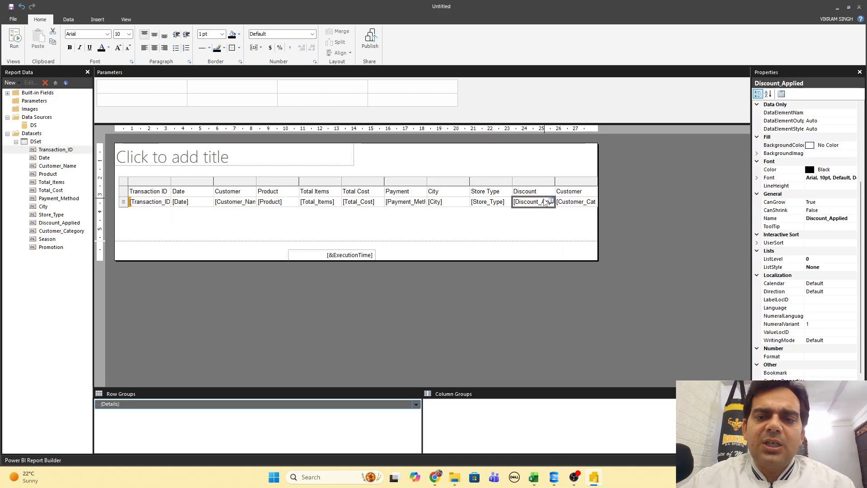
mouse_move(58, 239)
mouse_down()
mouse_move(140, 242)
mouse_move(497, 193)
mouse_move(587, 192)
mouse_up()
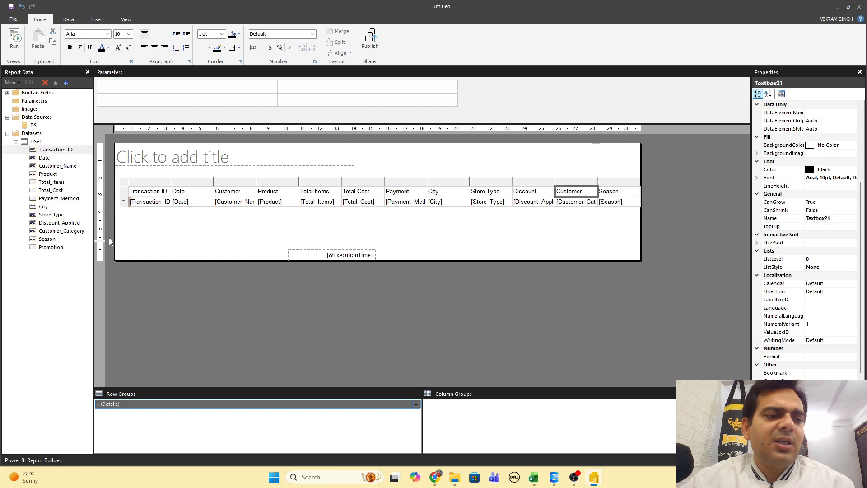
drag(38, 250, 636, 192)
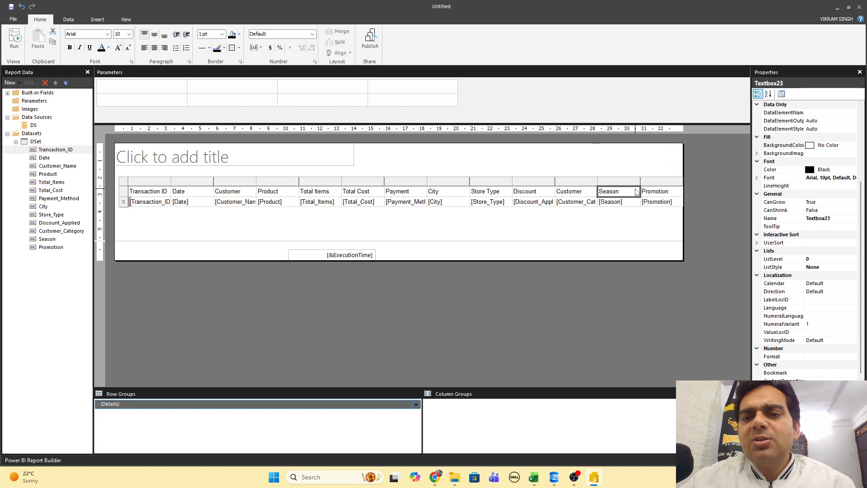
Shift the whole table slightly closer to the left edge of the report body
click(125, 186)
drag(134, 186, 123, 187)
click(178, 177)
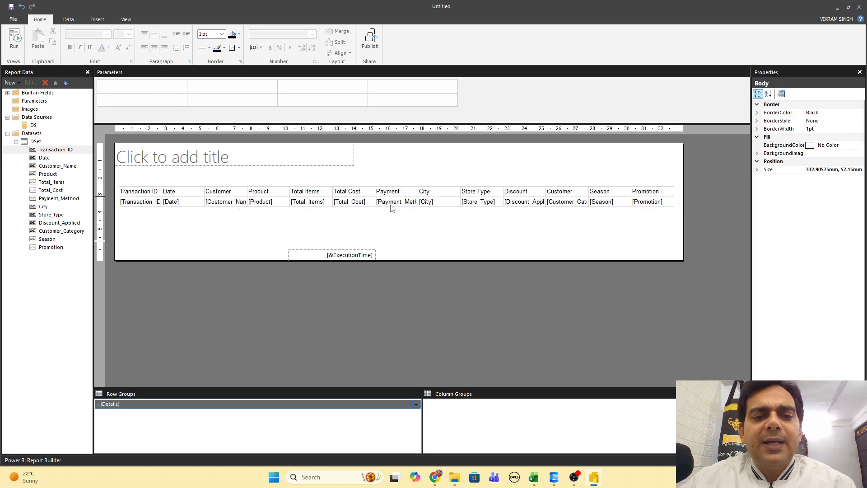
Add a page header to the report
click(177, 156)
click(394, 161)
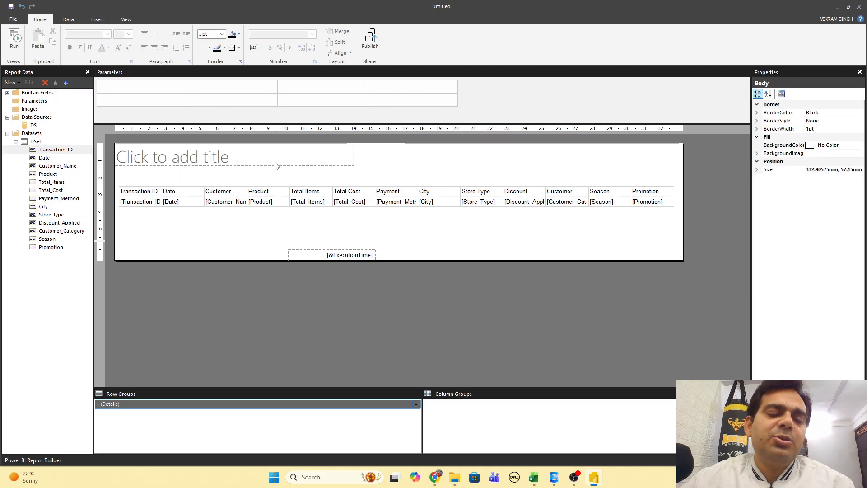
click(97, 19)
click(331, 50)
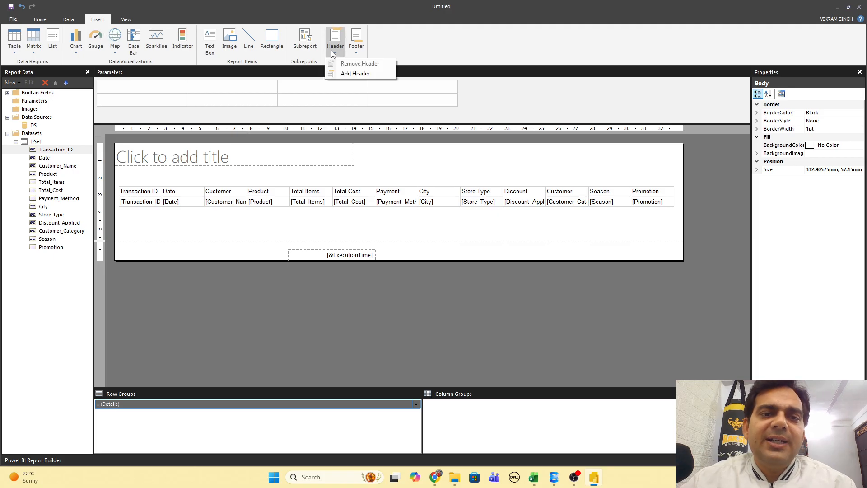
click(357, 75)
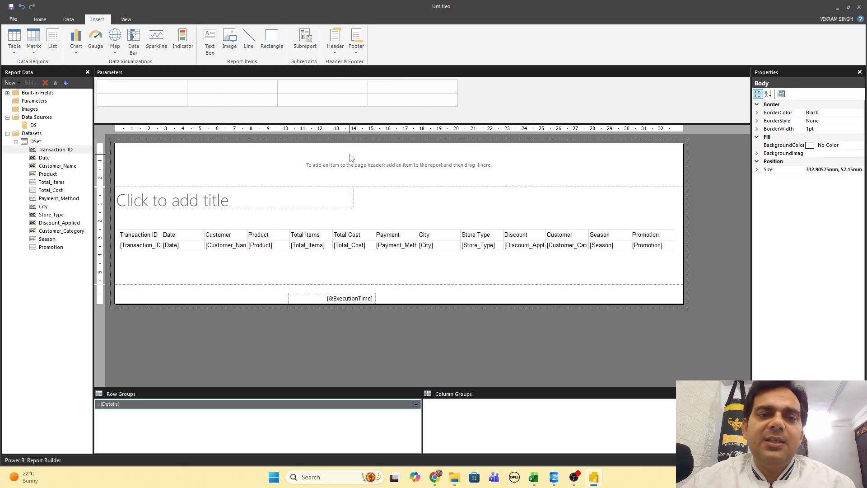
Move the title text box from the report body to the upper-left corner of the page header
click(293, 189)
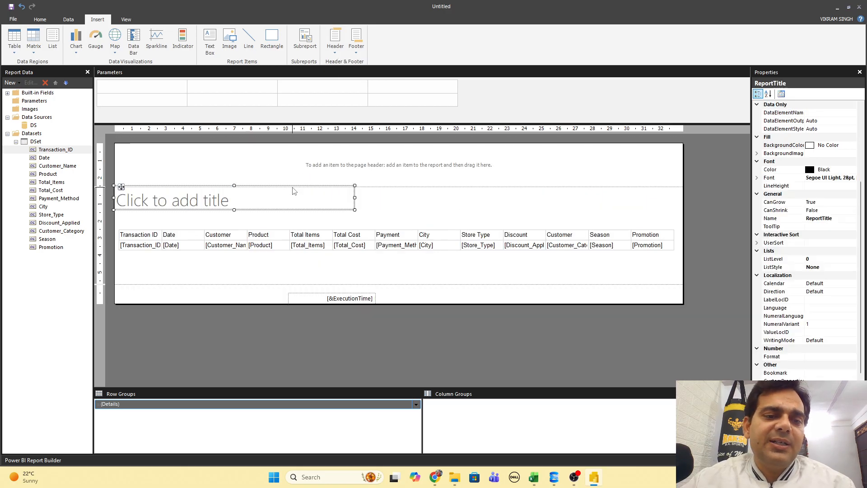
click(174, 186)
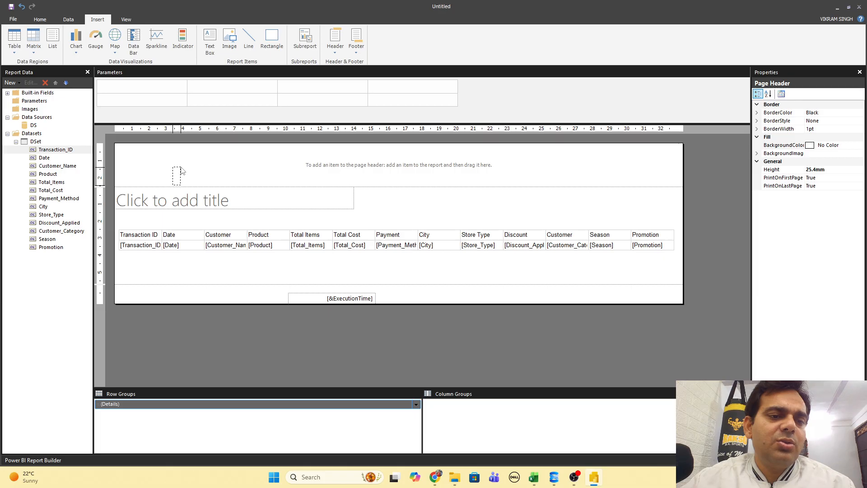
click(176, 190)
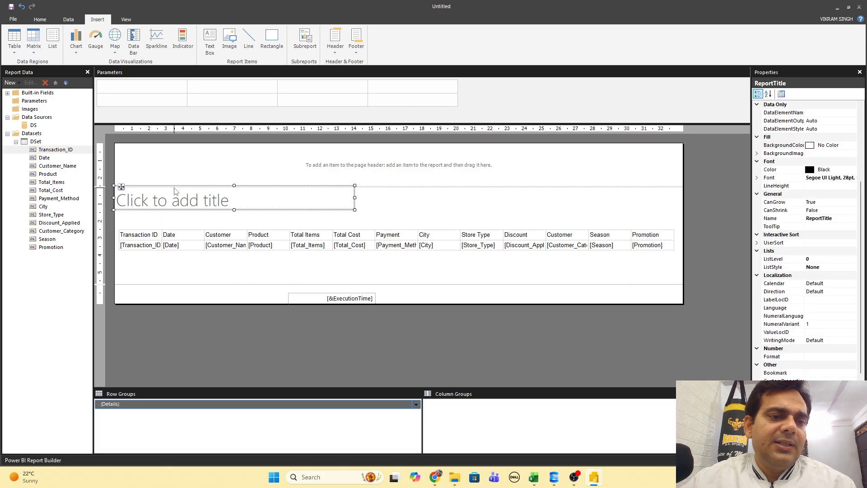
drag(175, 190, 176, 147)
click(184, 156)
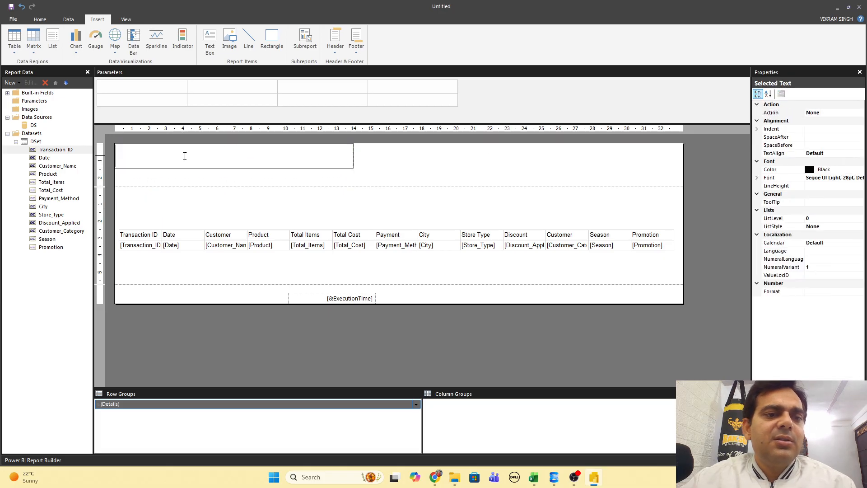
Move the table up within the report body, closer to the page header
click(191, 201)
click(195, 232)
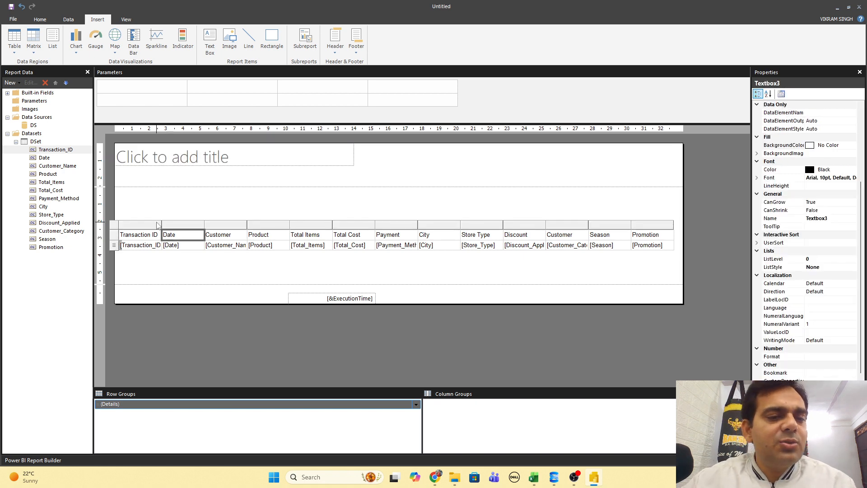
click(135, 225)
click(118, 230)
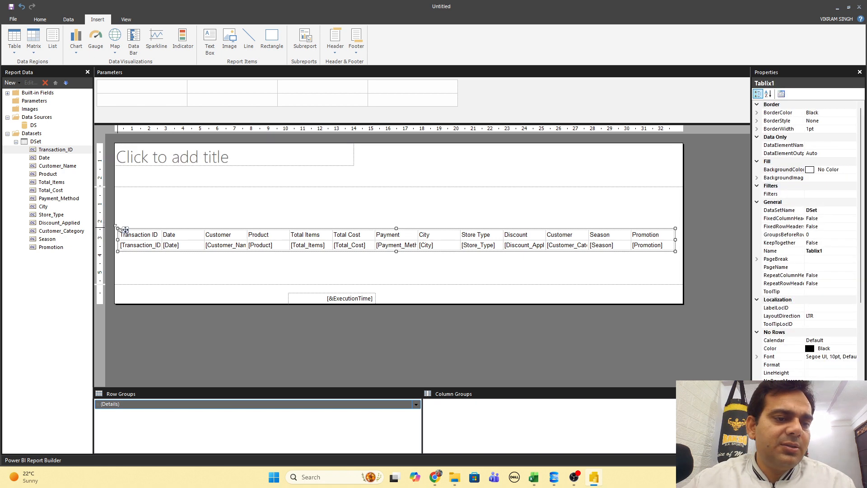
drag(122, 230, 123, 202)
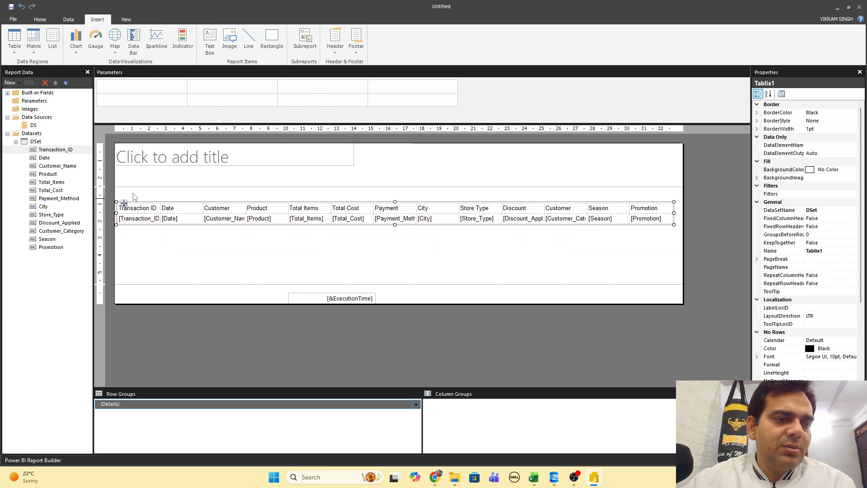
Enter "Vikram Retail Shop" as the report title in the page header and leave its text box selected
click(155, 159)
text(V)
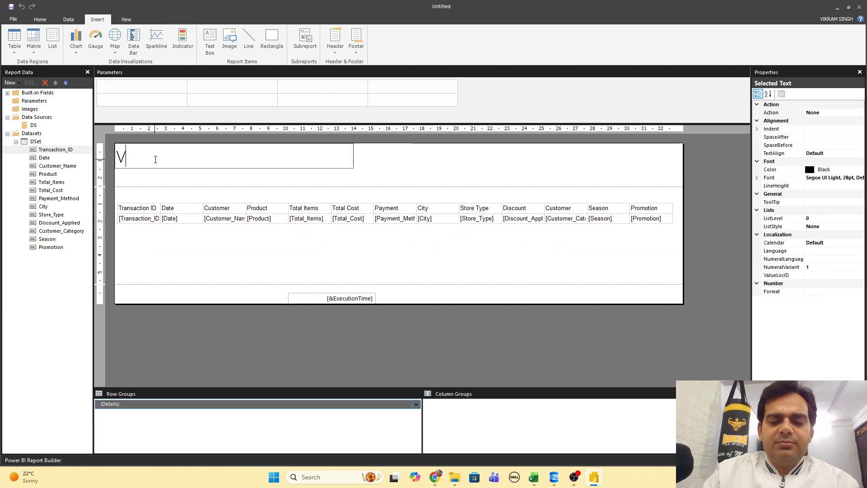
text(ikram )
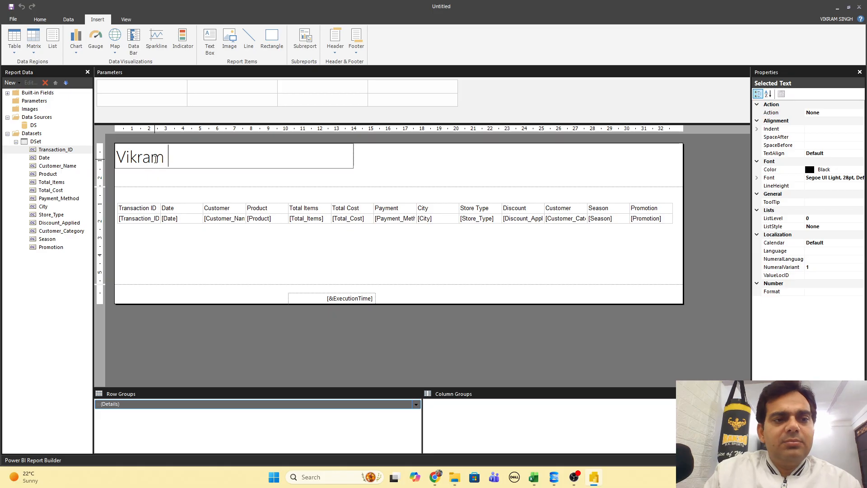
text(Re)
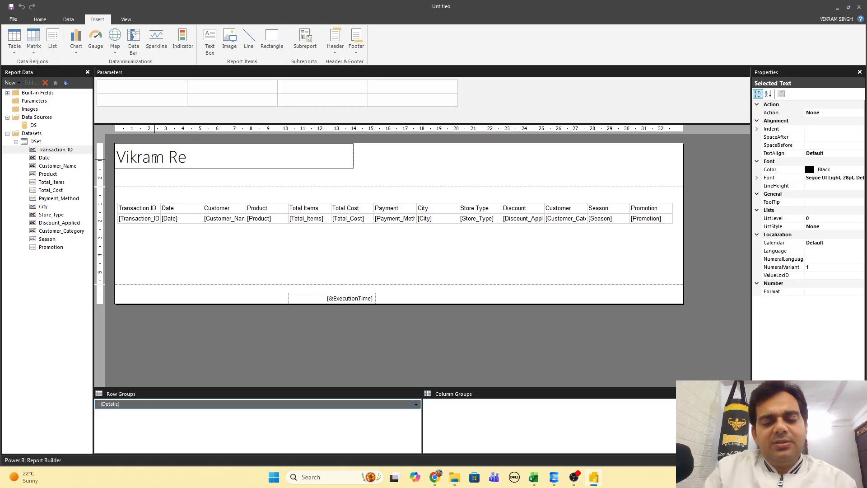
text(tail S)
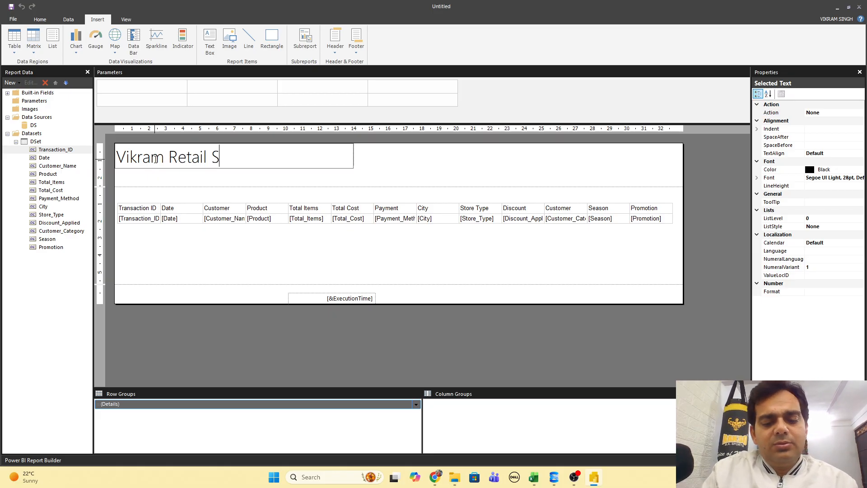
text(hop)
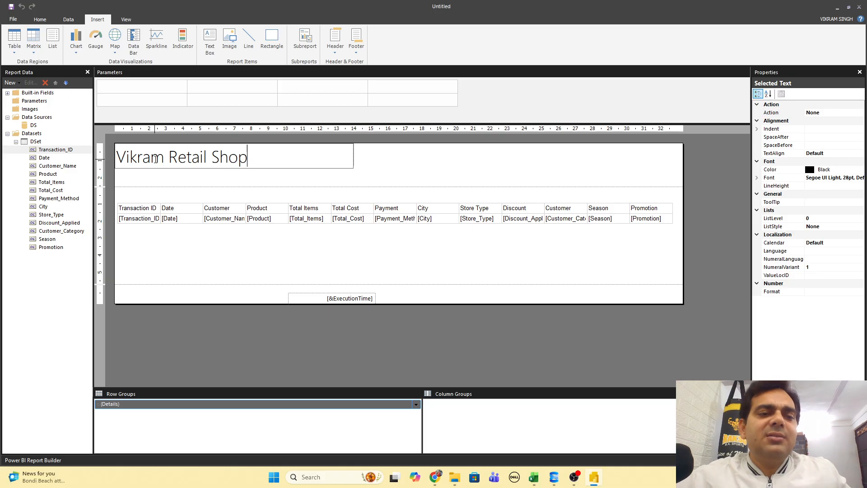
click(378, 159)
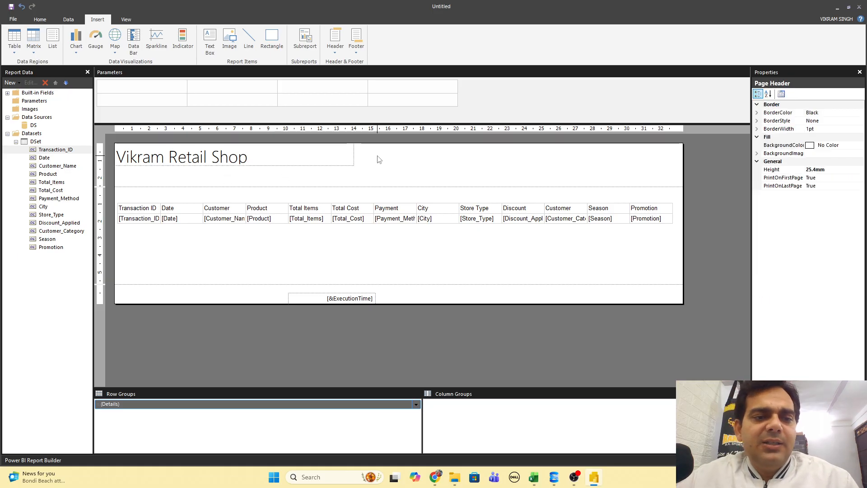
click(353, 161)
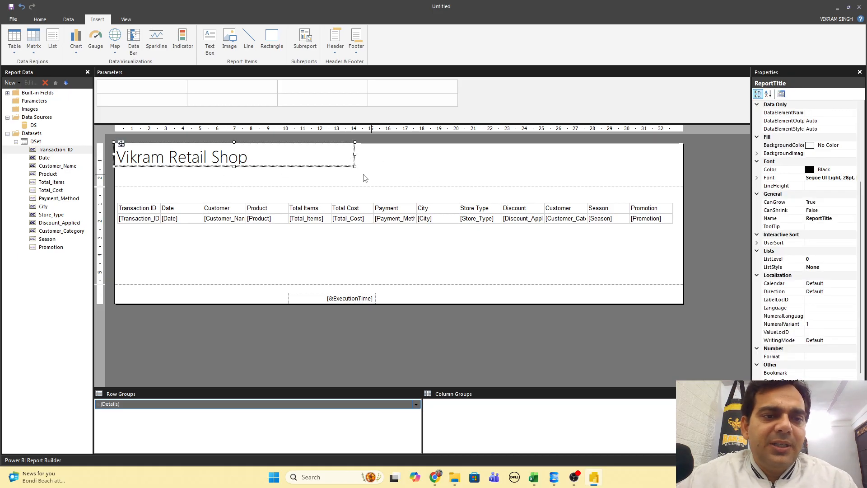
Make the title text box in the page header slightly taller
drag(234, 166, 234, 168)
click(377, 162)
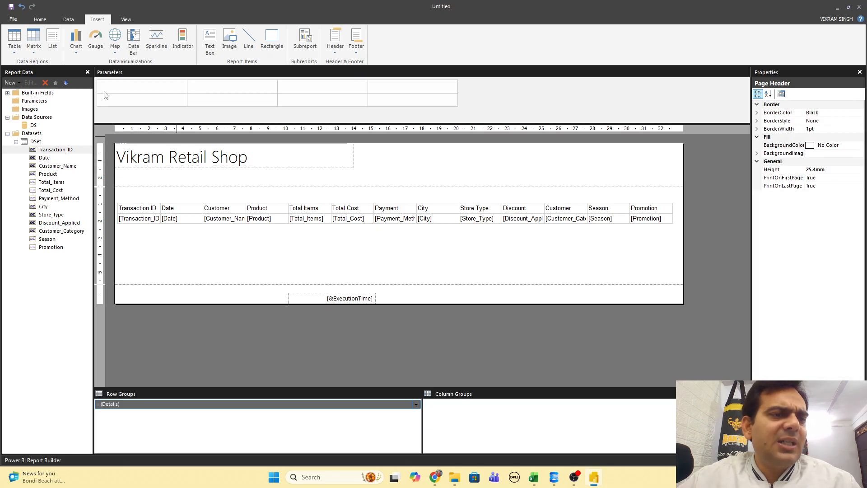
Embed the PNG logo Gemini_Generated_Image_rsozczrsozczrsoz from the Downloads folder in the report's images, showing all image file types
right_click(32, 109)
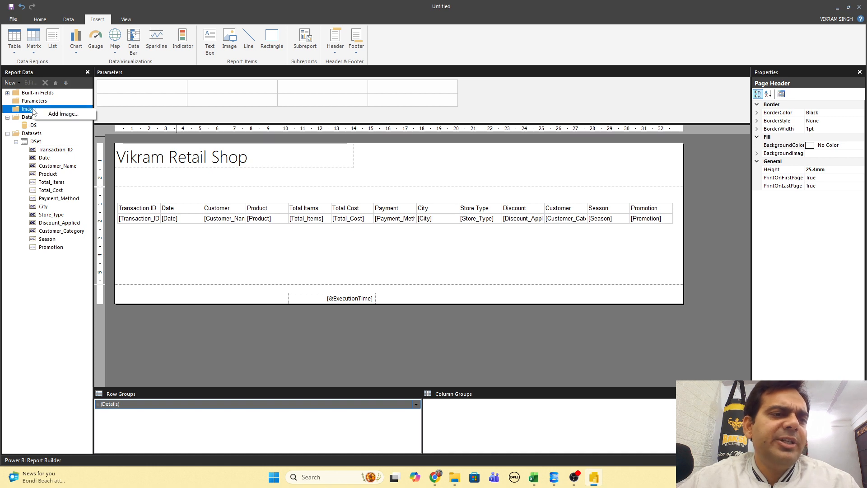
click(64, 113)
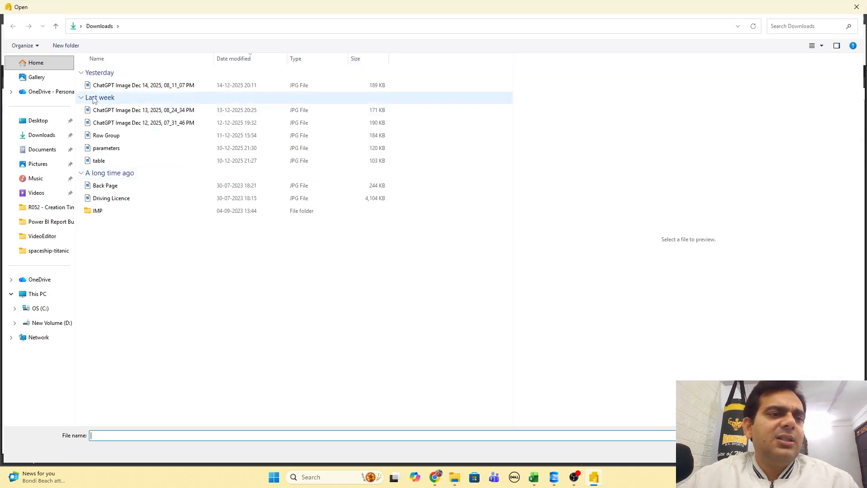
click(41, 137)
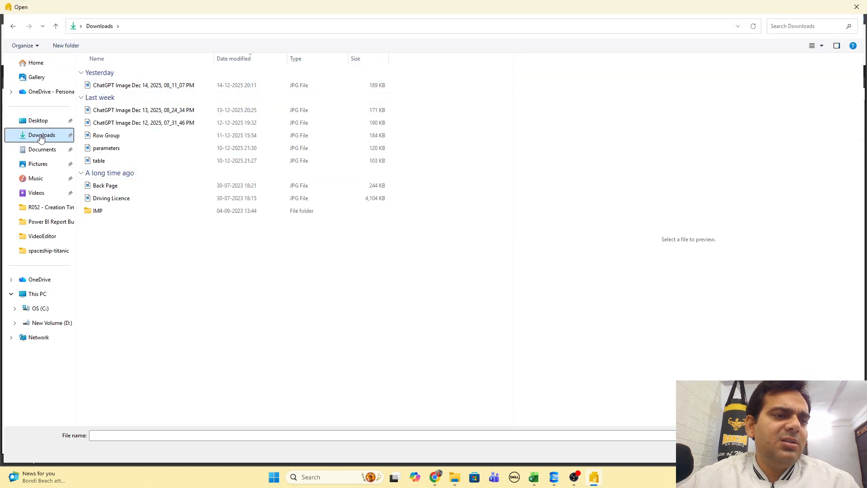
click(122, 86)
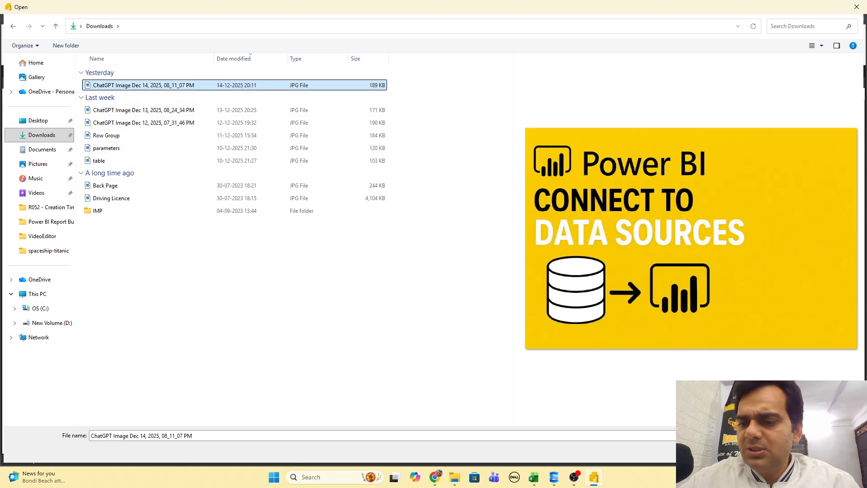
click(794, 451)
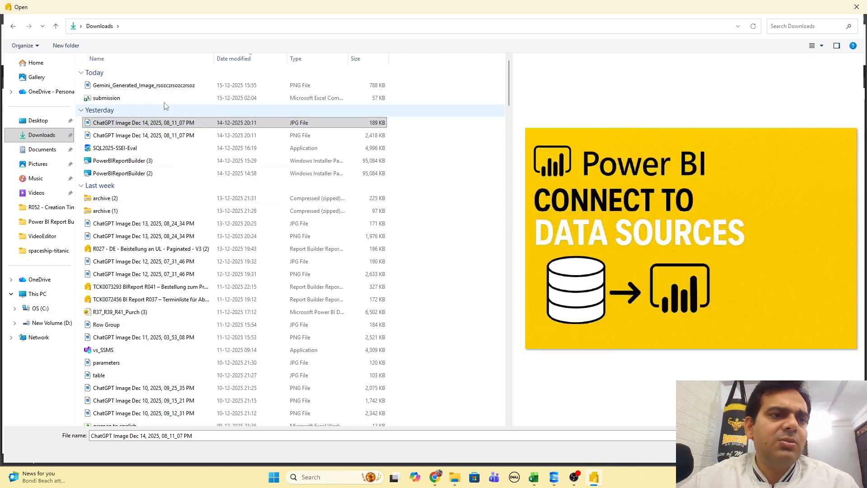
click(153, 88)
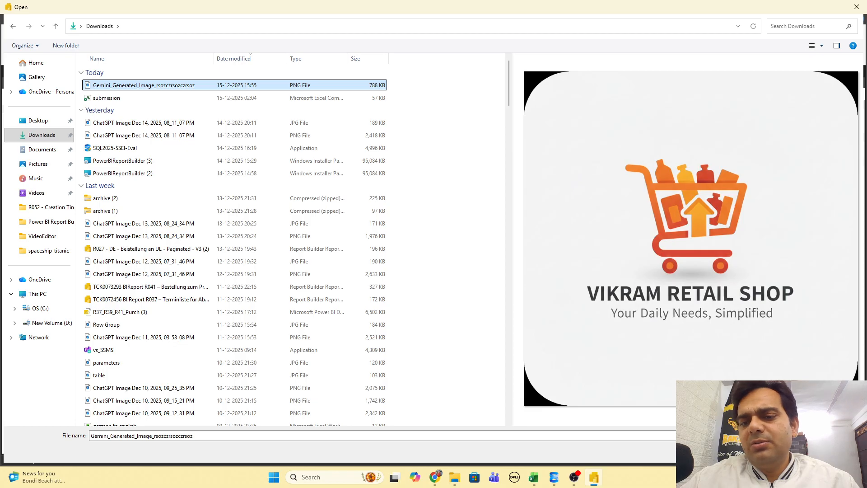
click(783, 451)
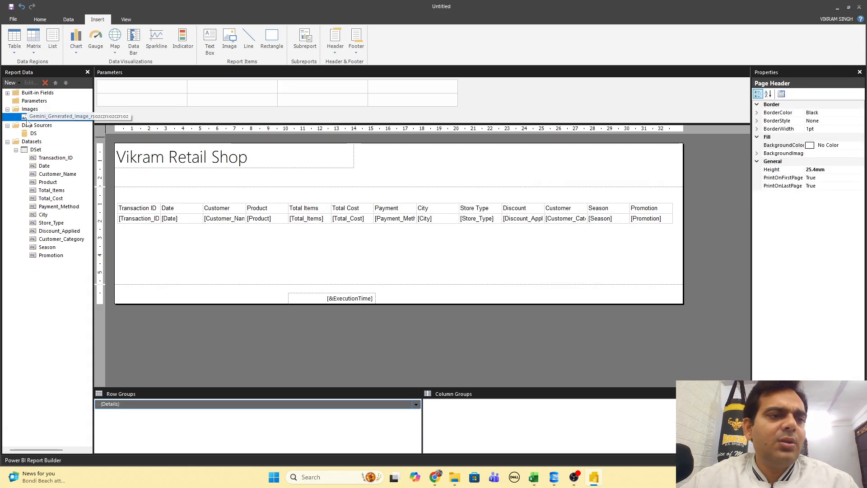
Place the embedded logo image in the page header to the right of the title, aligned with the header's upper edge
drag(50, 120, 416, 170)
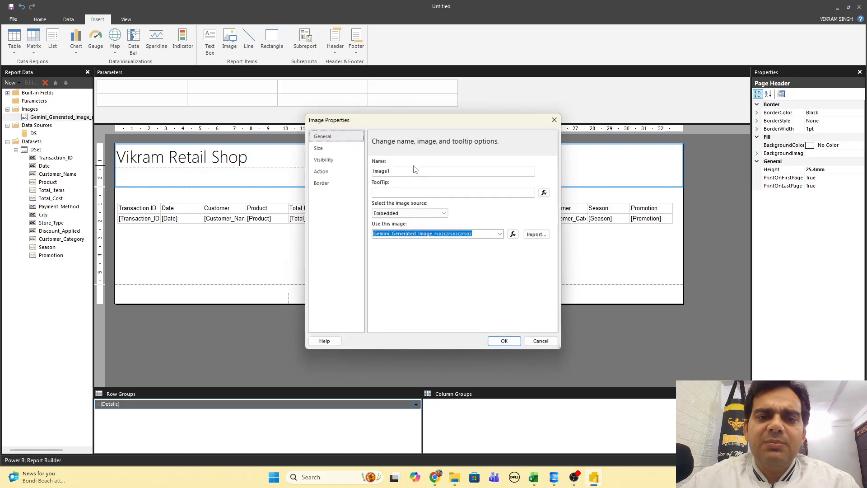
click(509, 336)
drag(426, 180, 397, 159)
click(453, 163)
click(488, 168)
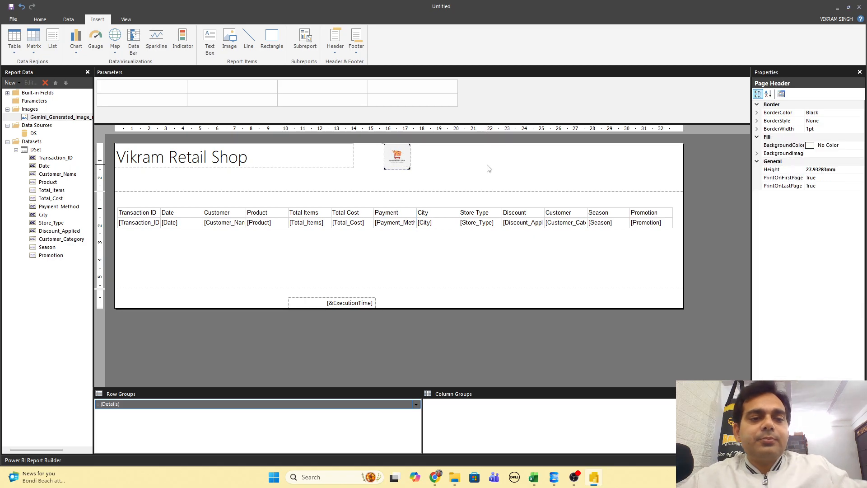
Move the execution time text box to the right end of the page footer
click(454, 299)
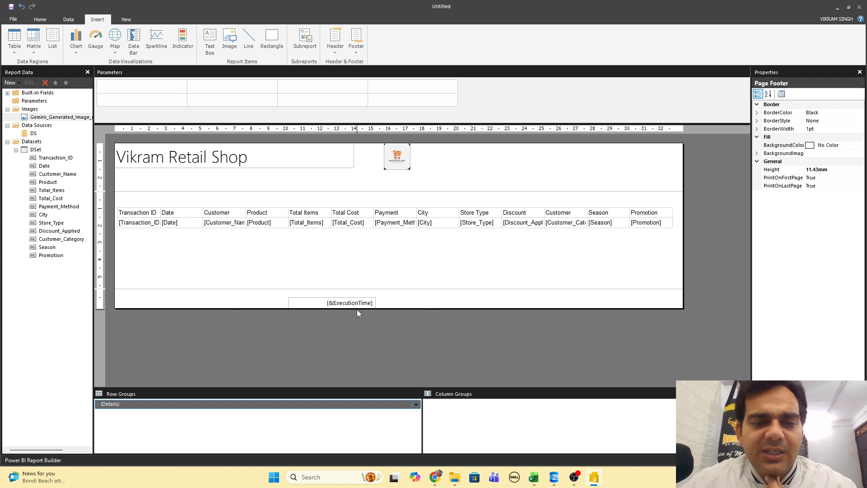
double_click(341, 302)
click(336, 295)
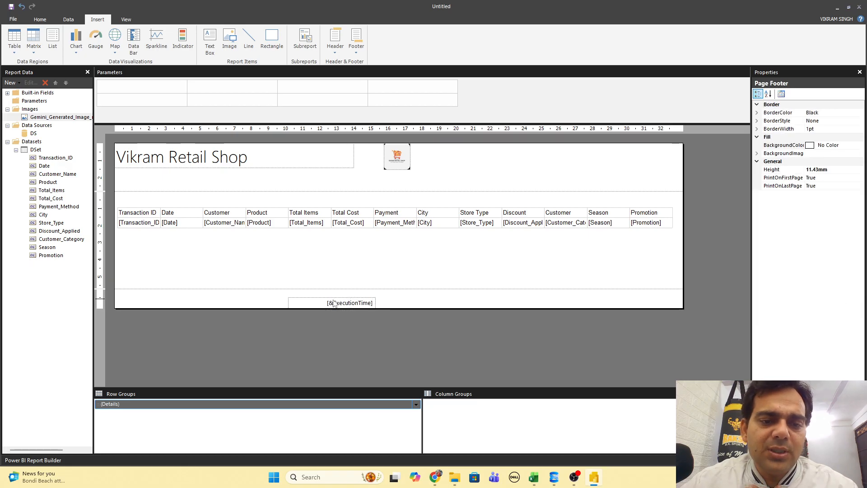
click(334, 301)
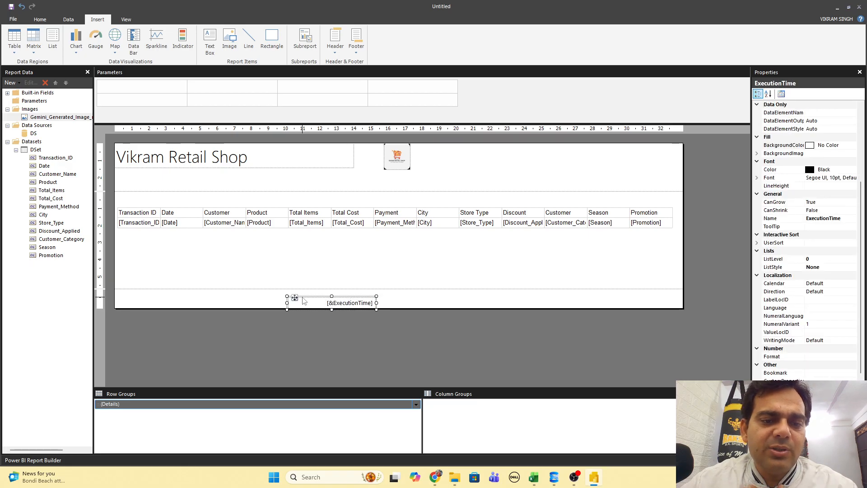
drag(295, 297, 601, 296)
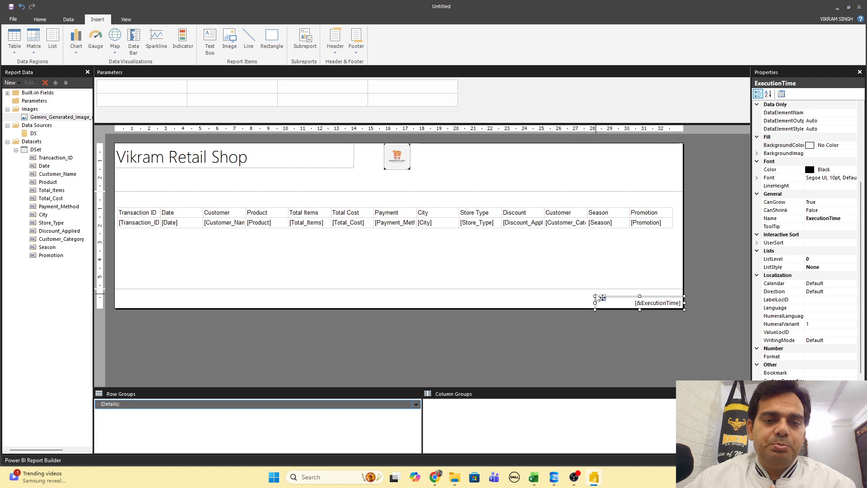
click(510, 275)
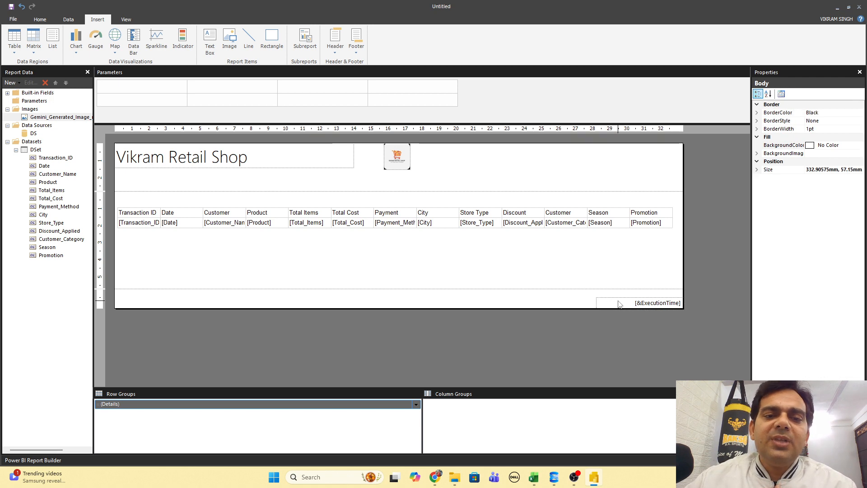
Examine the built-in fields available for the page footer, such as execution time, page numbers, report name and server URL
click(284, 307)
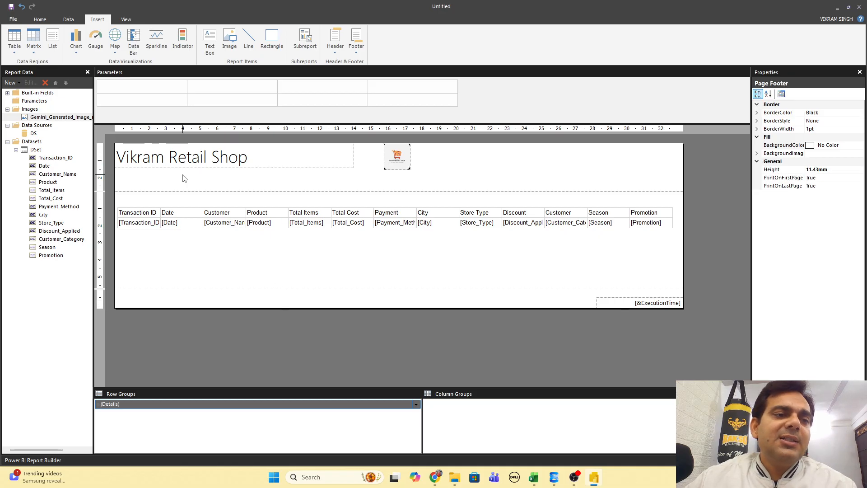
click(7, 92)
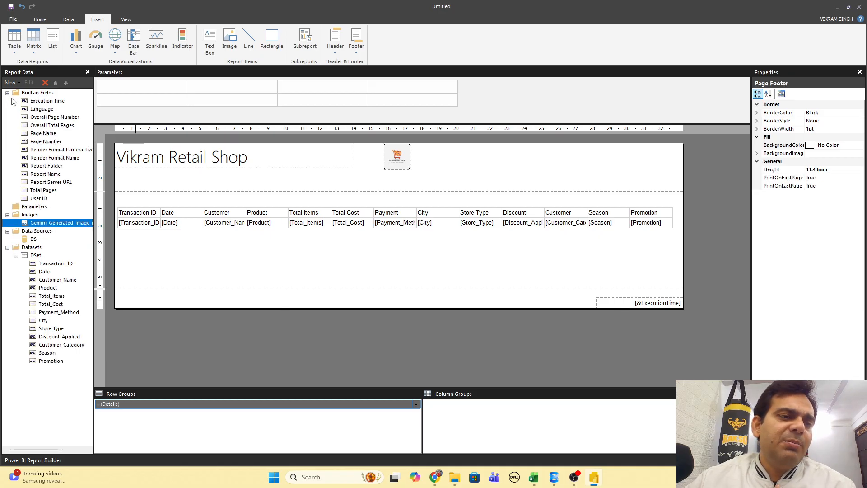
click(48, 101)
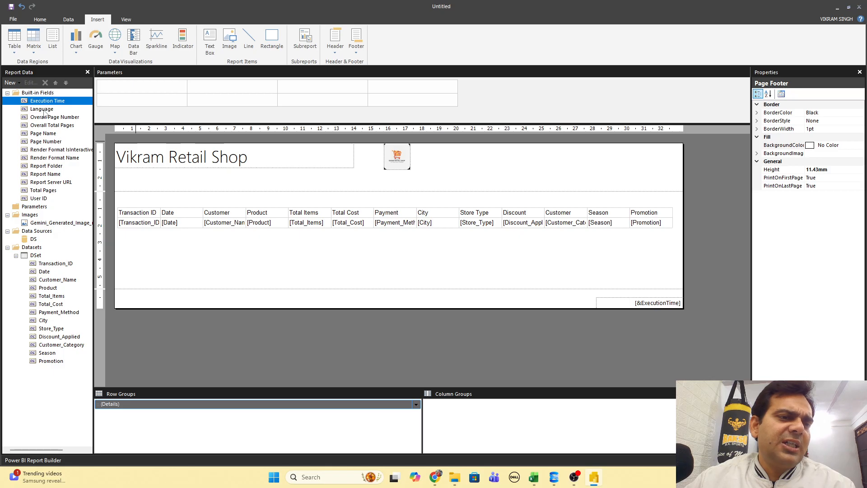
click(45, 117)
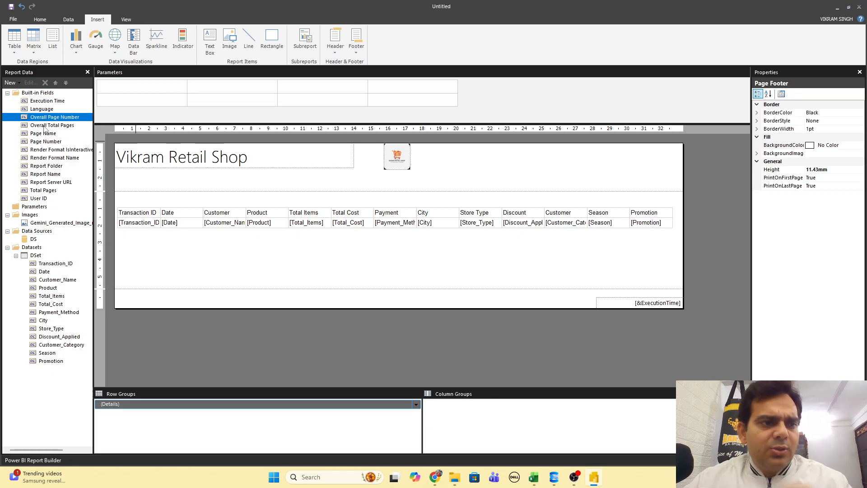
click(45, 125)
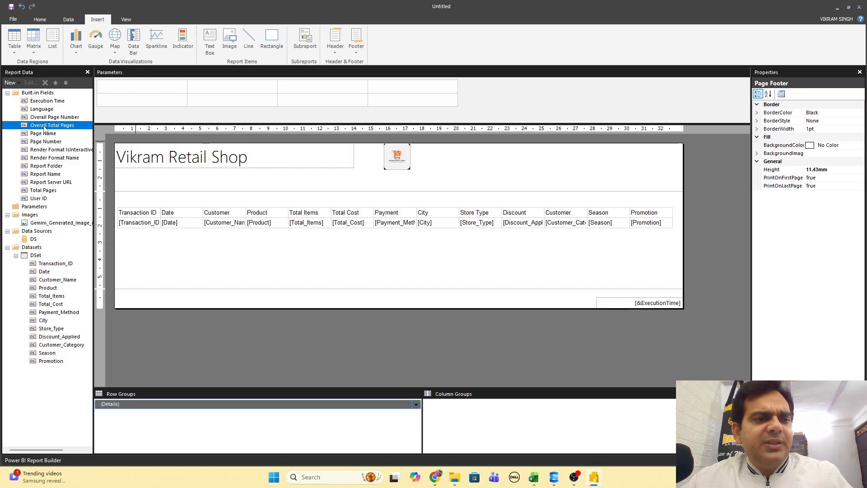
click(52, 166)
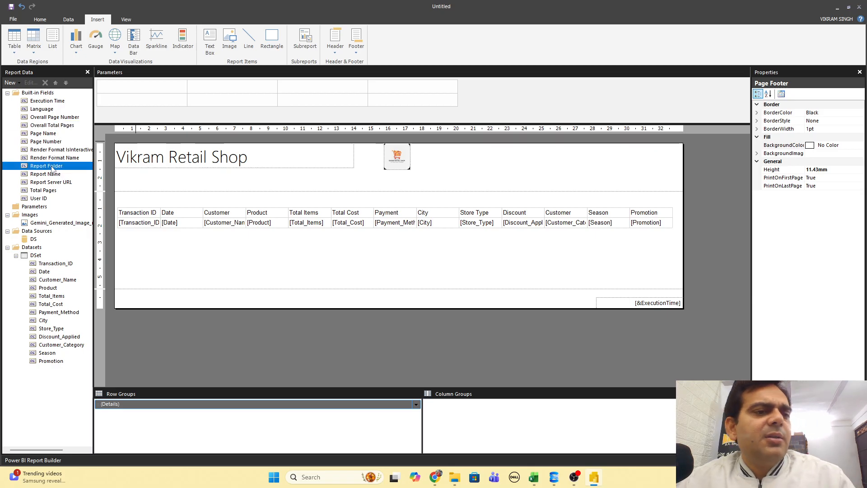
click(50, 174)
click(54, 183)
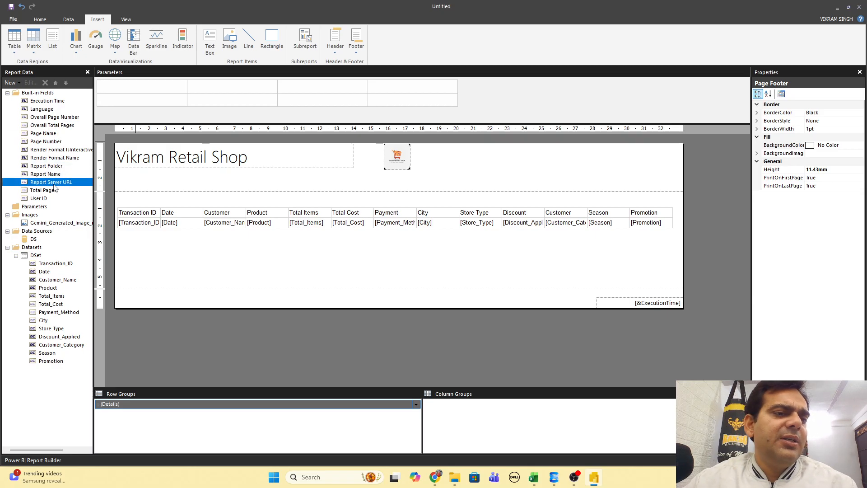
click(51, 136)
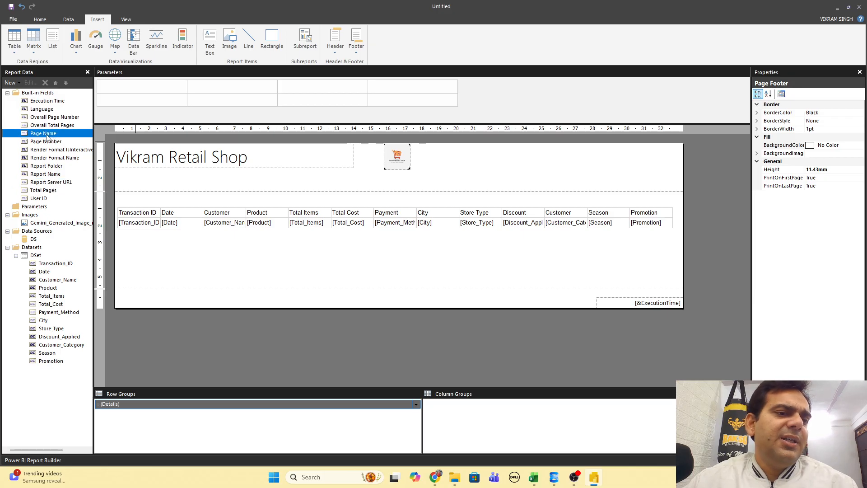
Add the Page Number built-in field to the page footer and enlarge the footer to about 22 mm high
click(50, 143)
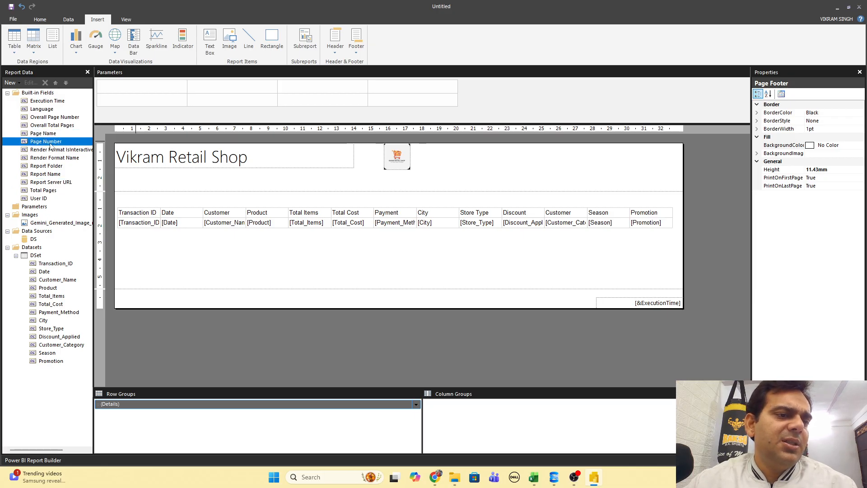
drag(41, 141, 291, 300)
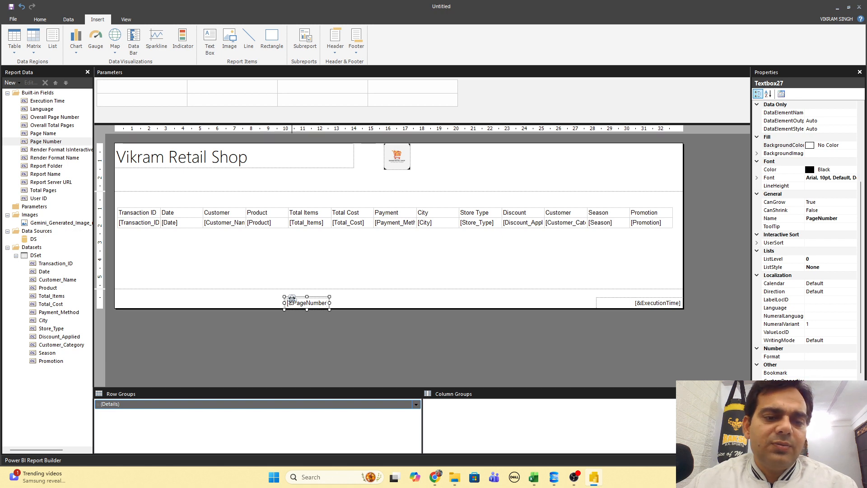
drag(292, 298, 345, 308)
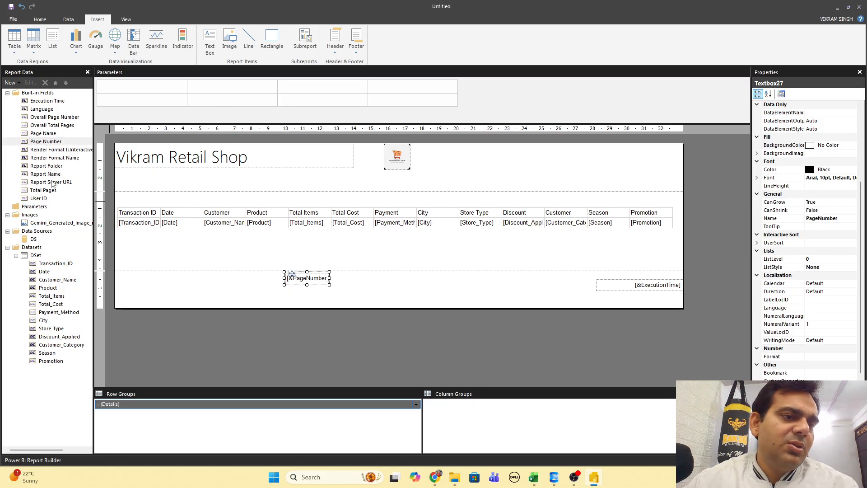
Add the Total Pages built-in field below the page number in the footer and move the page number box down 5 points
drag(57, 186, 292, 292)
click(356, 288)
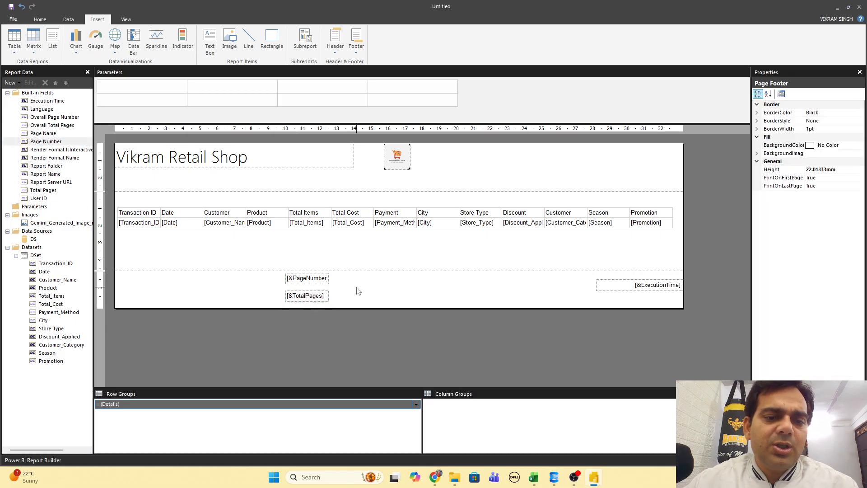
click(311, 285)
drag(291, 271, 292, 274)
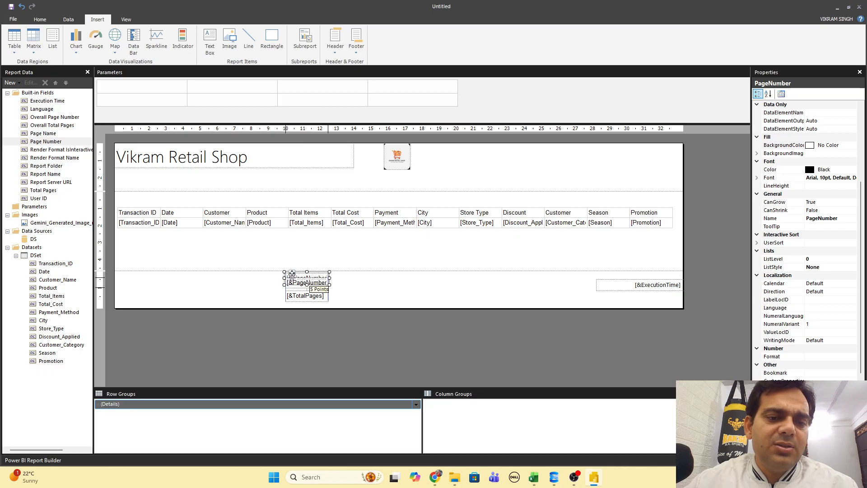
click(359, 292)
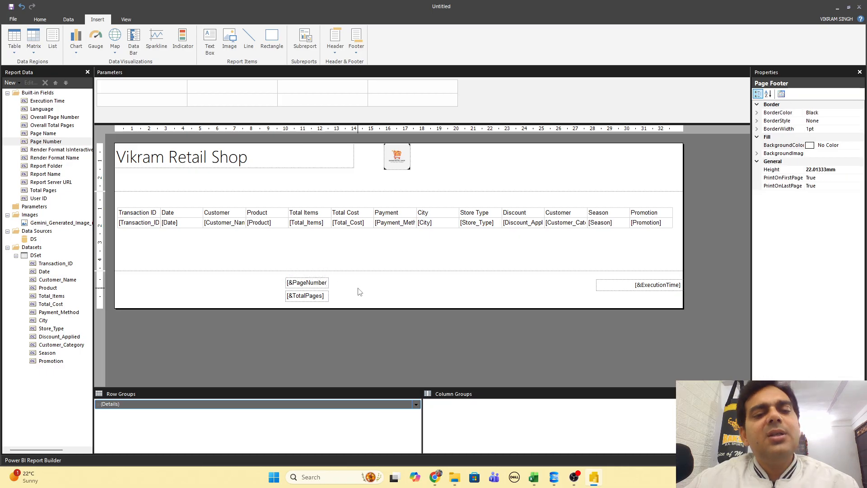
Move the page number and total pages boxes together to the right, toward the centre of the page footer
drag(273, 274, 345, 307)
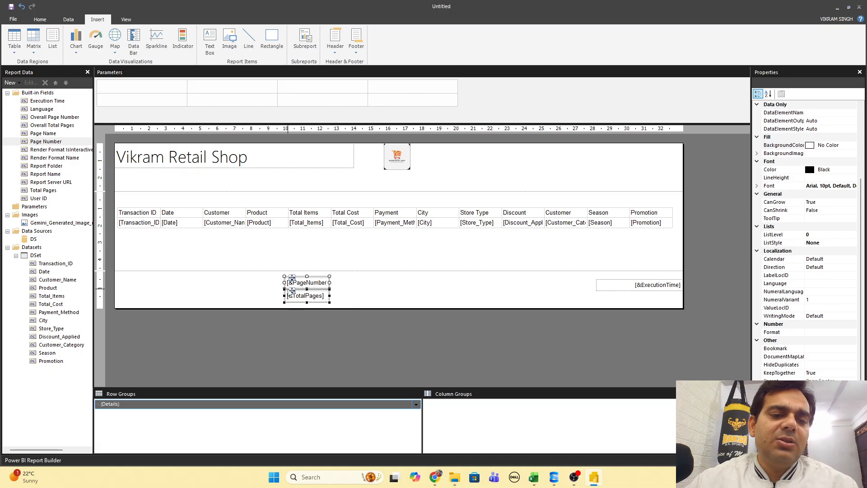
click(266, 281)
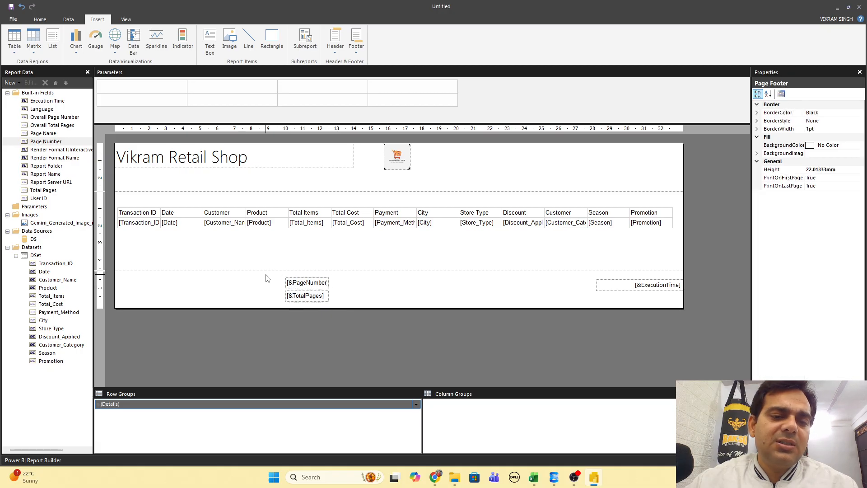
drag(265, 274, 362, 308)
click(267, 277)
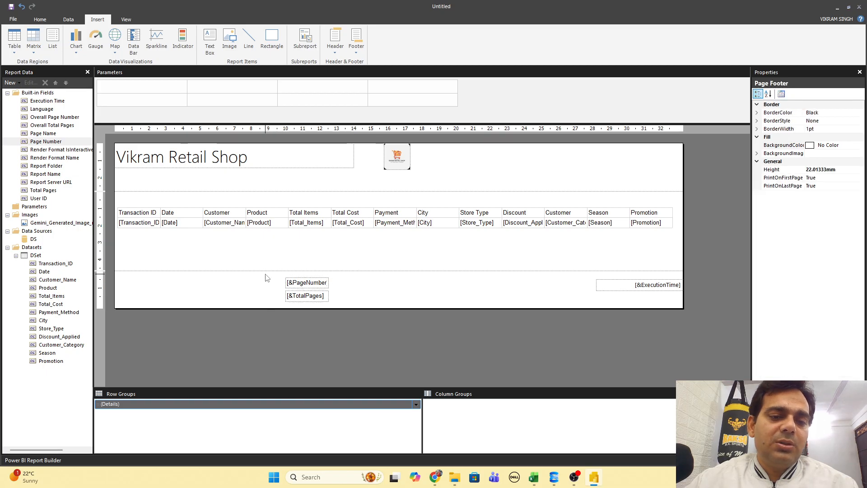
drag(266, 274, 351, 308)
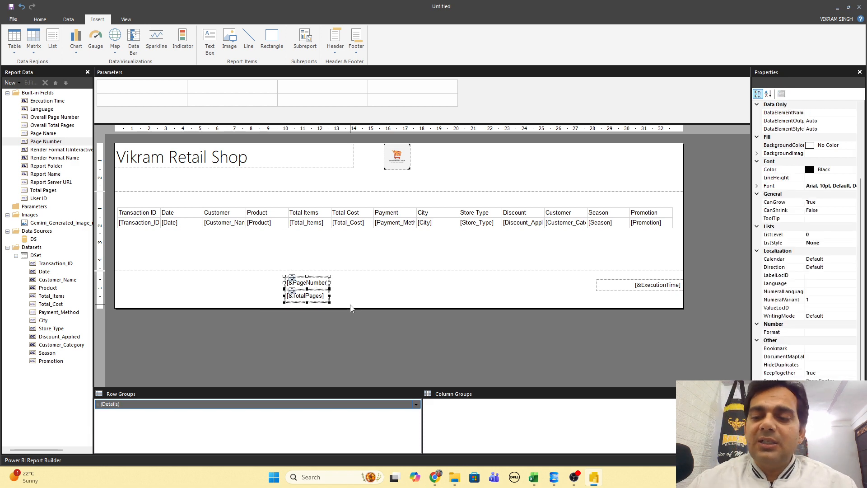
double_click(296, 283)
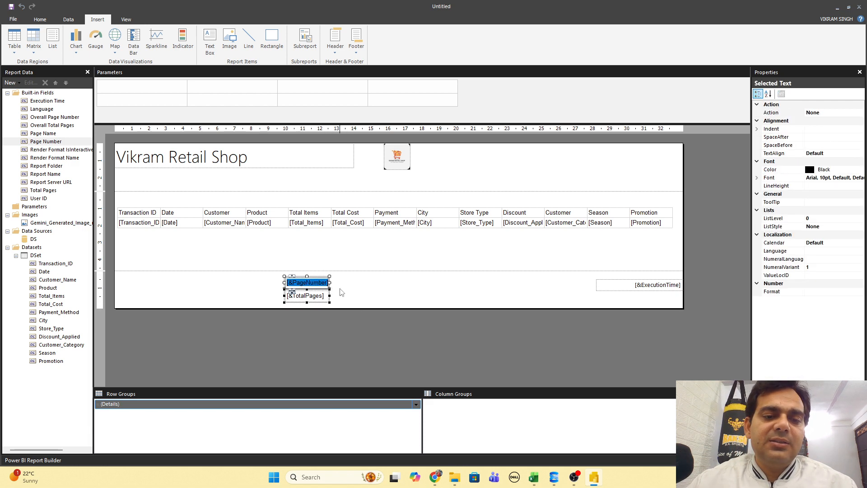
click(360, 287)
drag(283, 273, 368, 298)
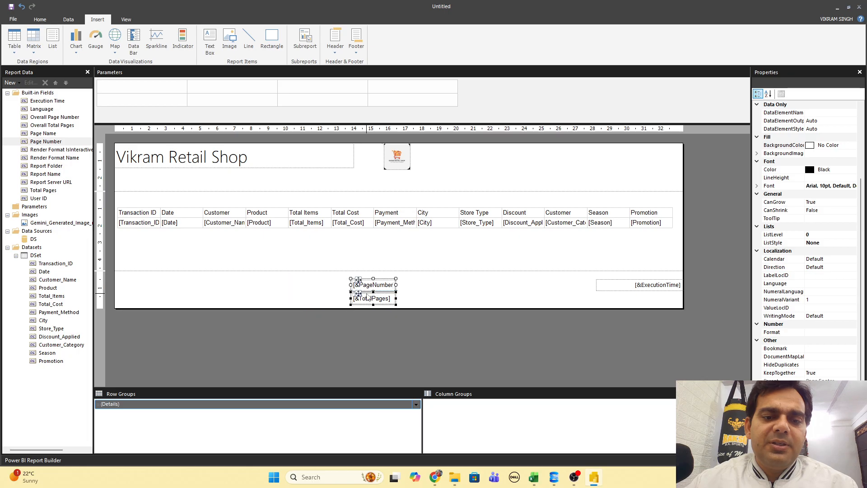
Move the header logo closer to the report title and shrink the report body to about 37 mm high
click(414, 297)
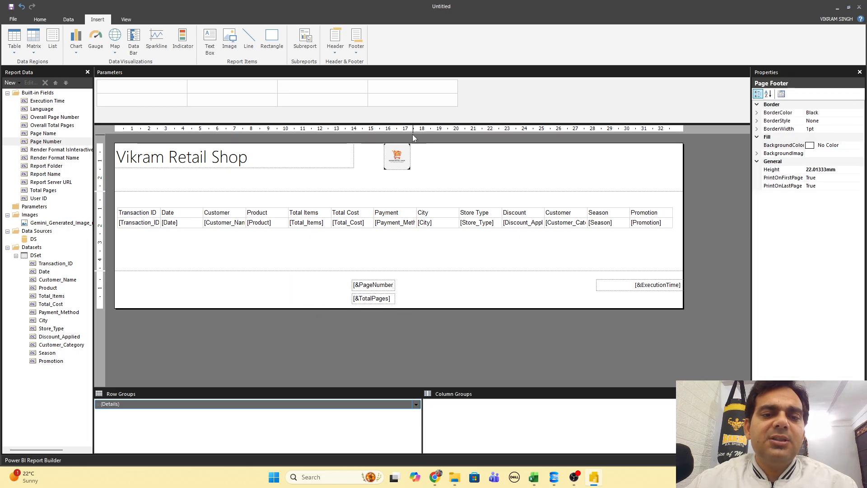
drag(399, 155, 380, 156)
click(428, 162)
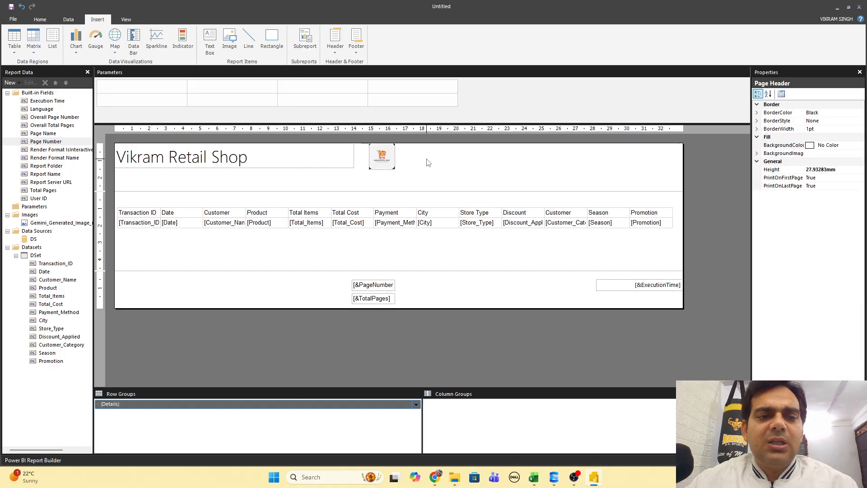
click(395, 240)
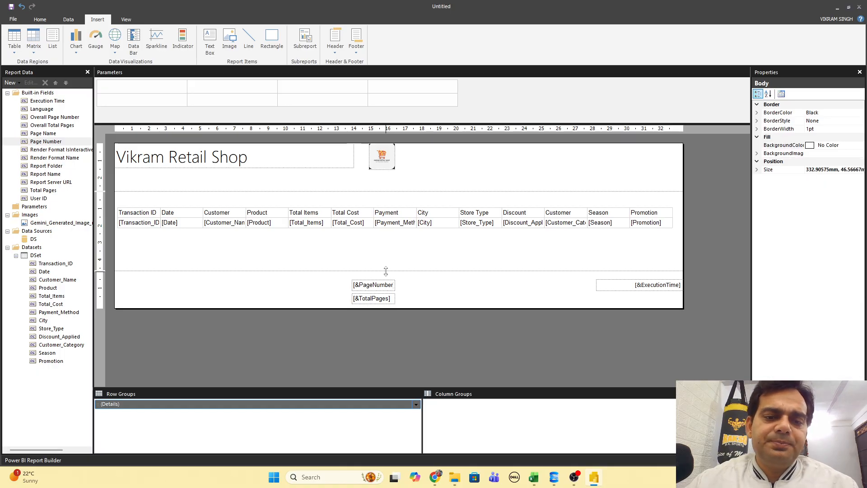
drag(386, 271, 385, 255)
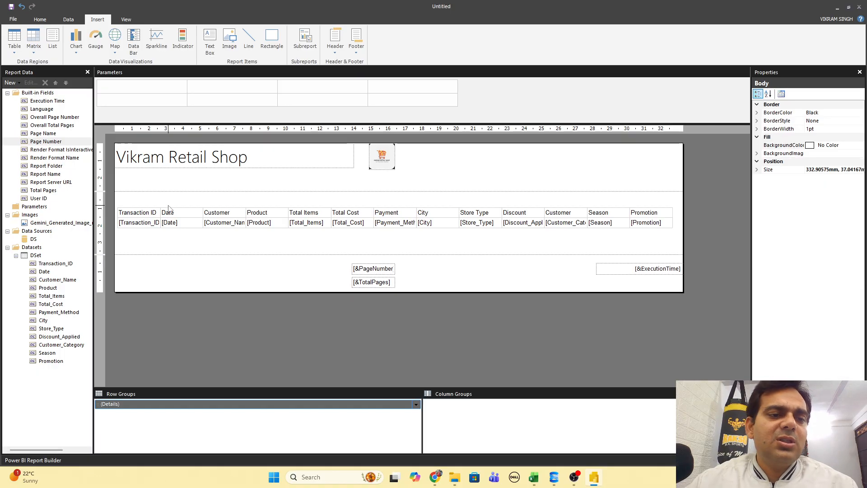
Format the table's header row with yellow text on an orange background
click(142, 212)
click(113, 213)
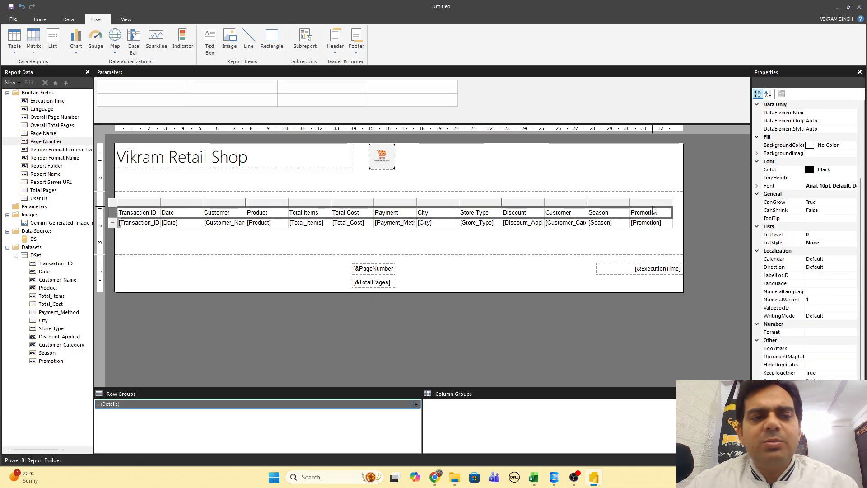
click(40, 19)
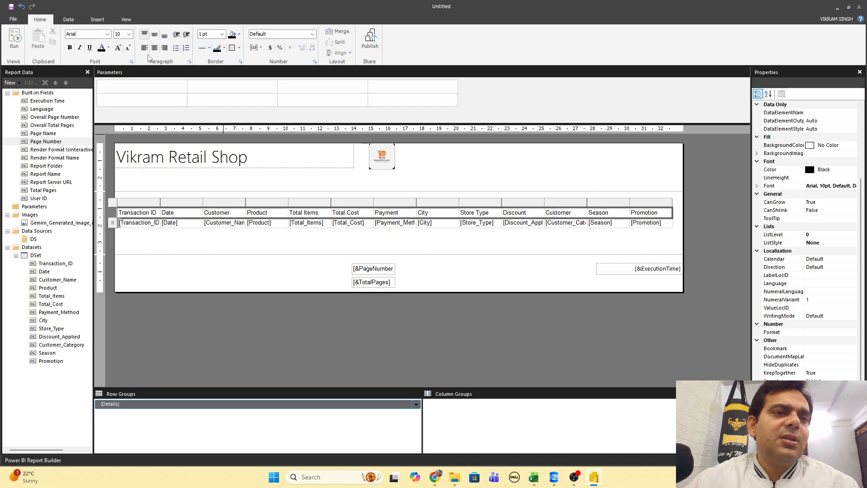
click(108, 48)
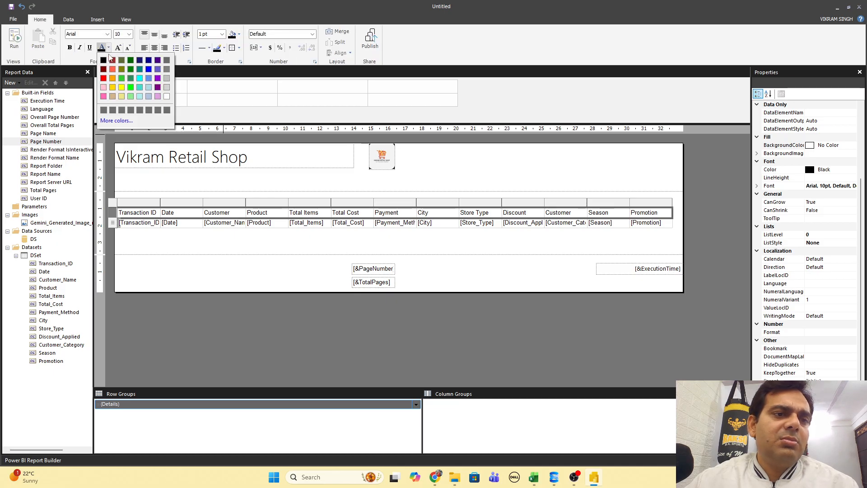
click(121, 88)
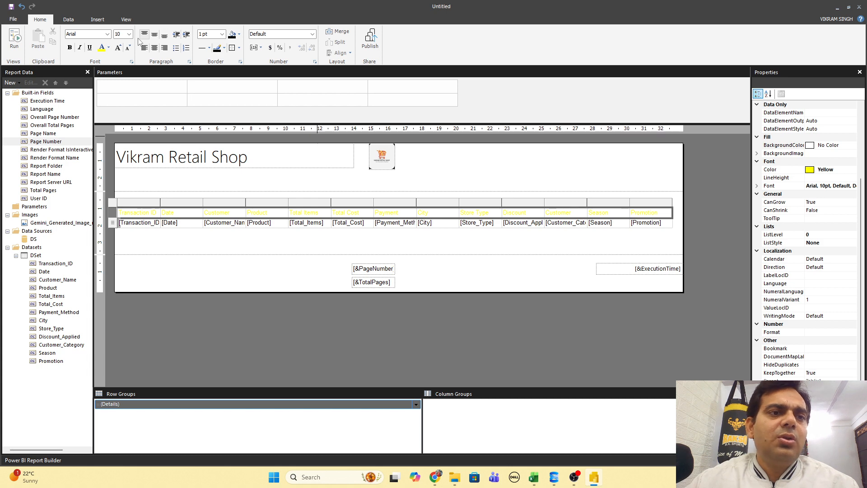
click(238, 35)
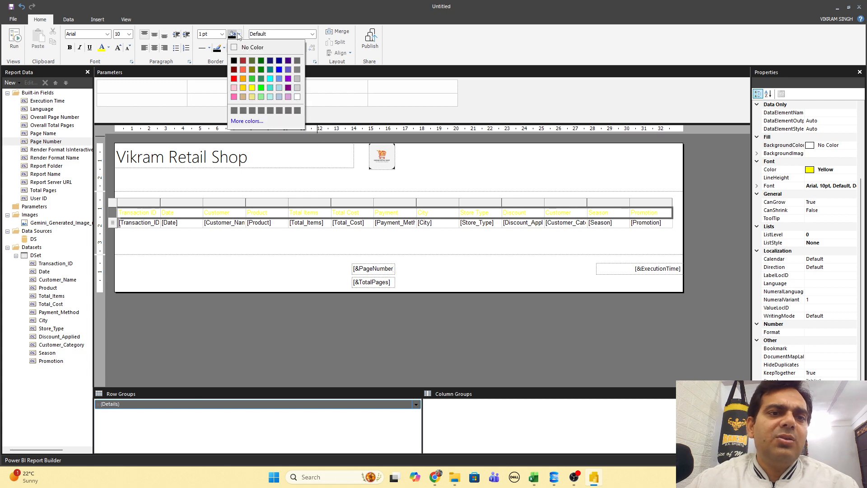
click(243, 78)
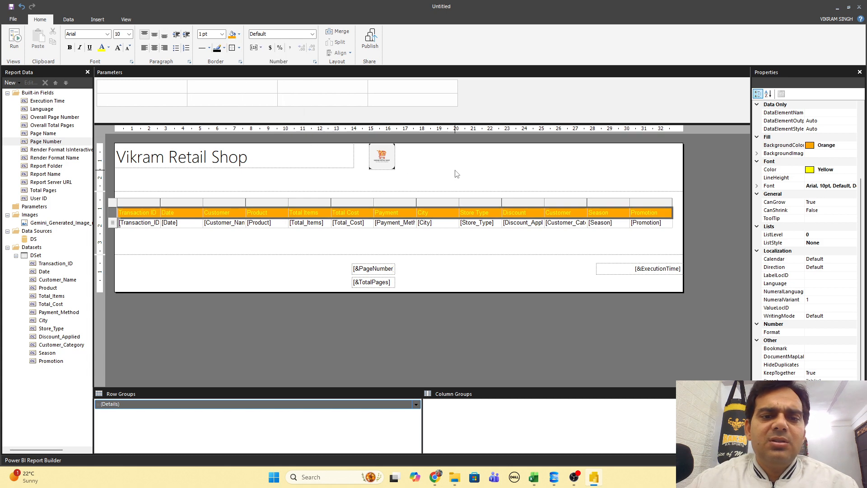
click(433, 182)
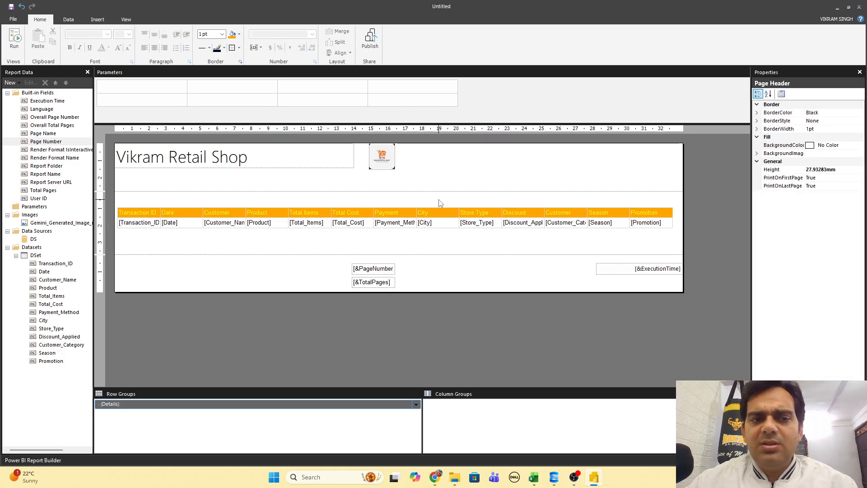
Make the text of the table's header row bold
double_click(138, 213)
click(113, 212)
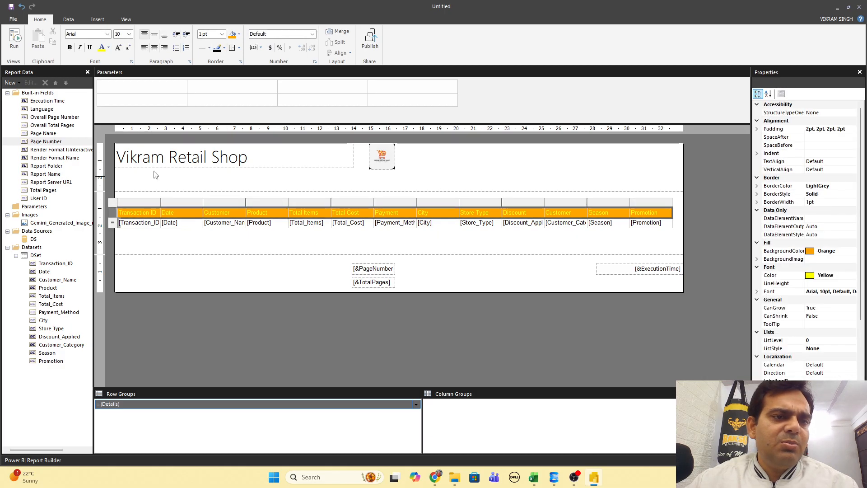
click(70, 47)
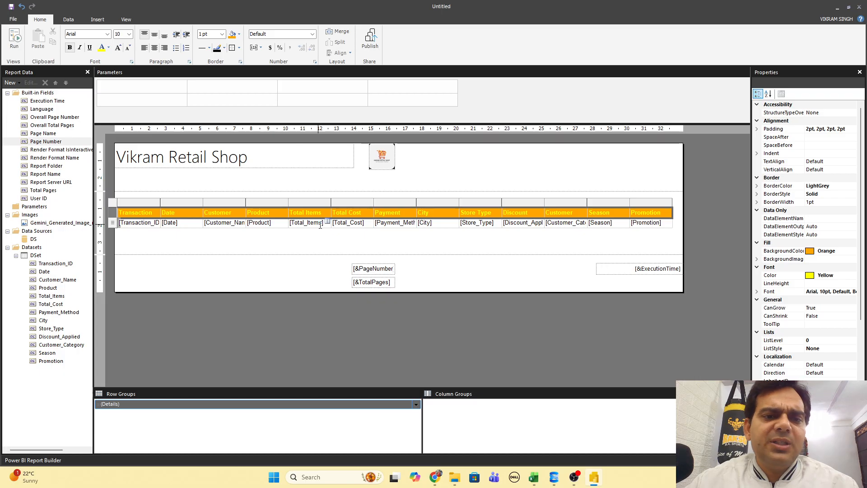
click(340, 244)
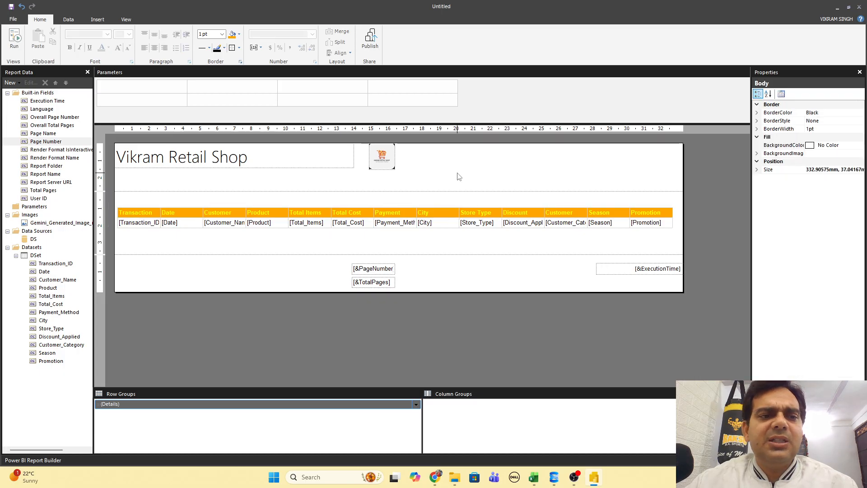
Make the report title text in the page header bold and orange
click(207, 158)
drag(256, 156, 33, 148)
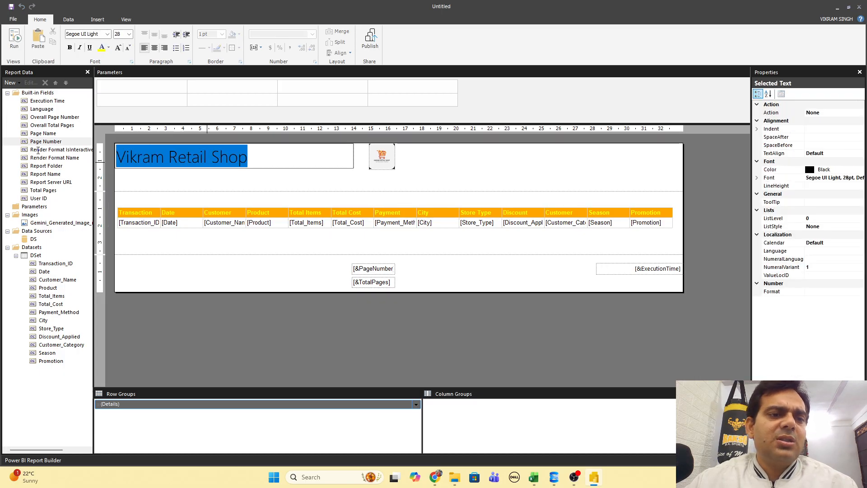
click(69, 47)
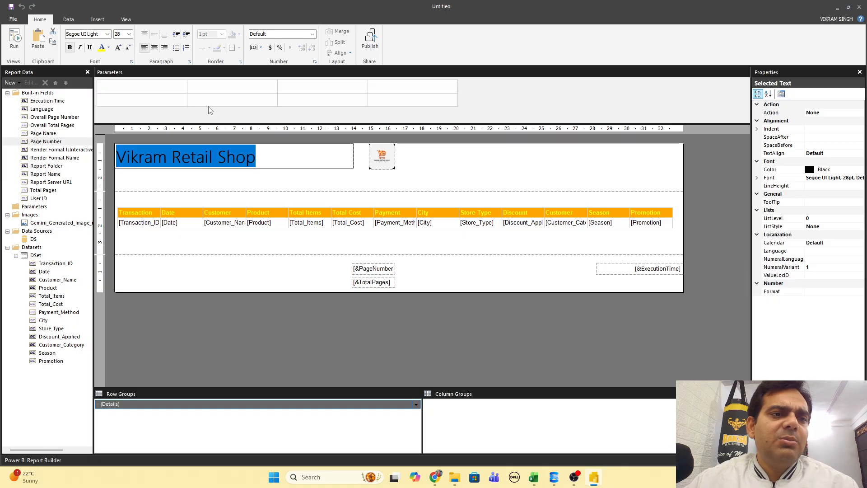
click(109, 47)
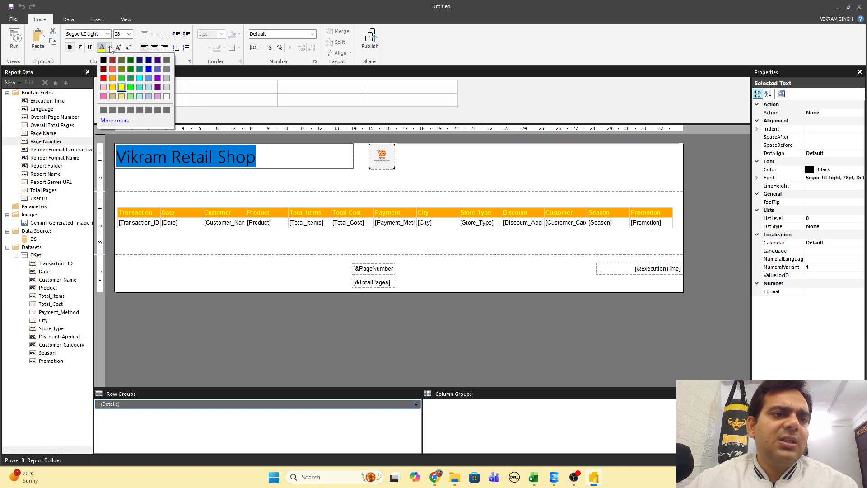
click(113, 79)
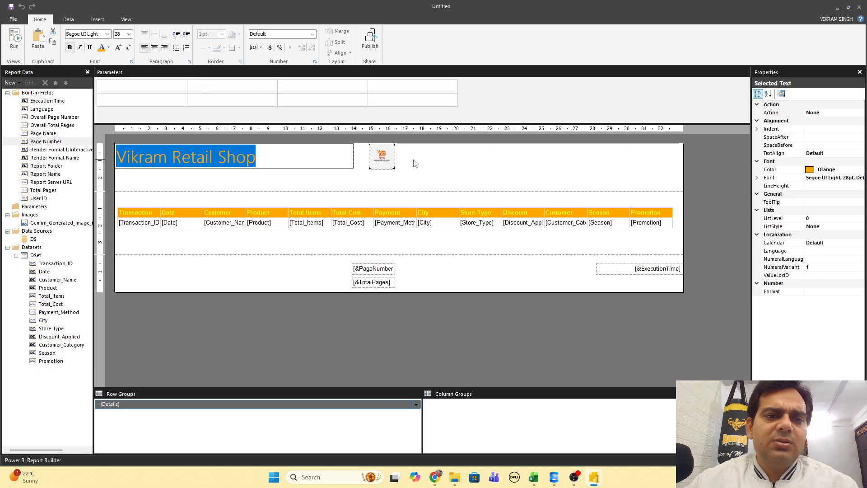
Fill the report title's text box with a dark reddish-brown background
click(310, 165)
click(301, 169)
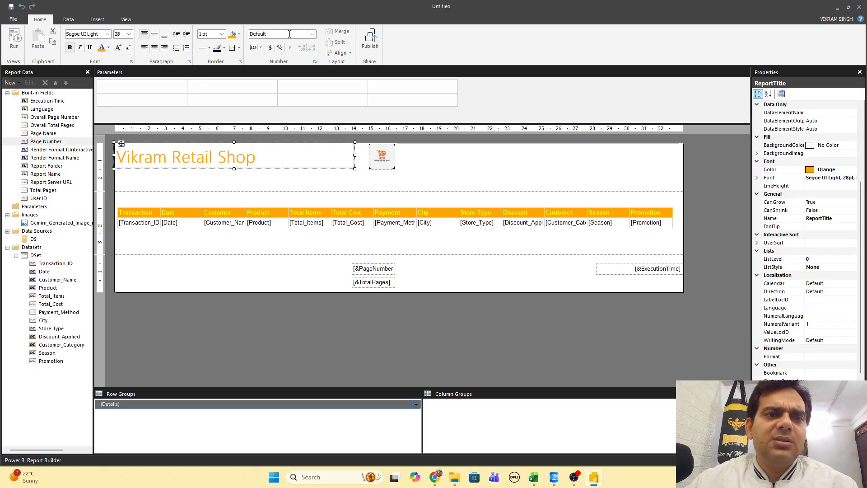
click(239, 34)
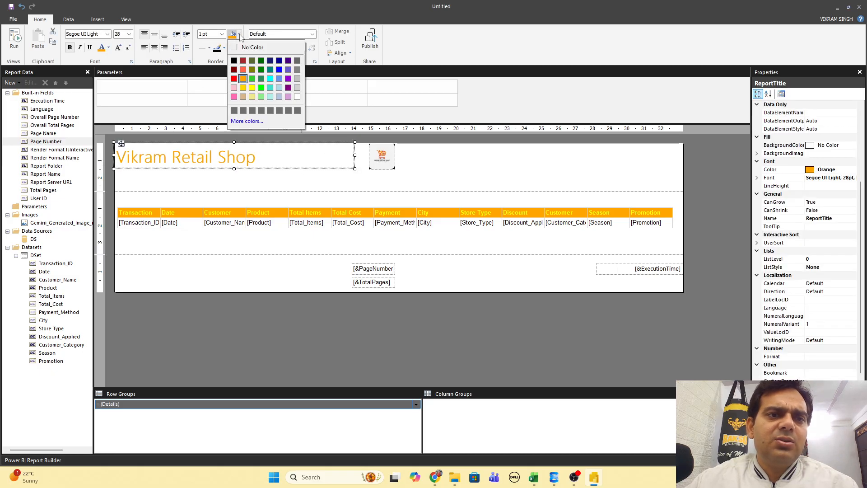
click(244, 61)
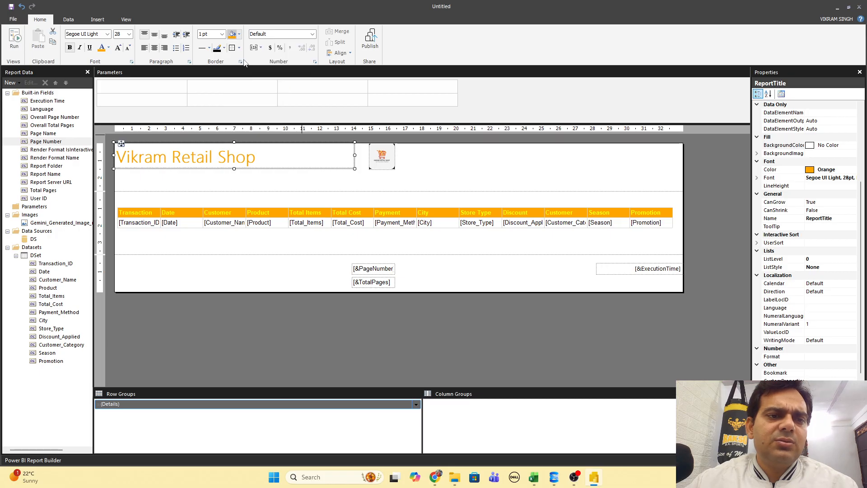
click(331, 183)
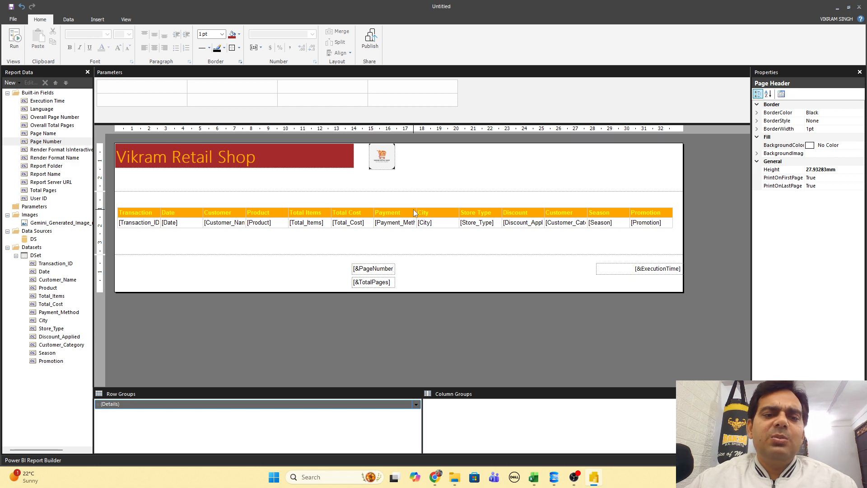
Run the report and examine the first page's header, formatted table and footer
click(15, 39)
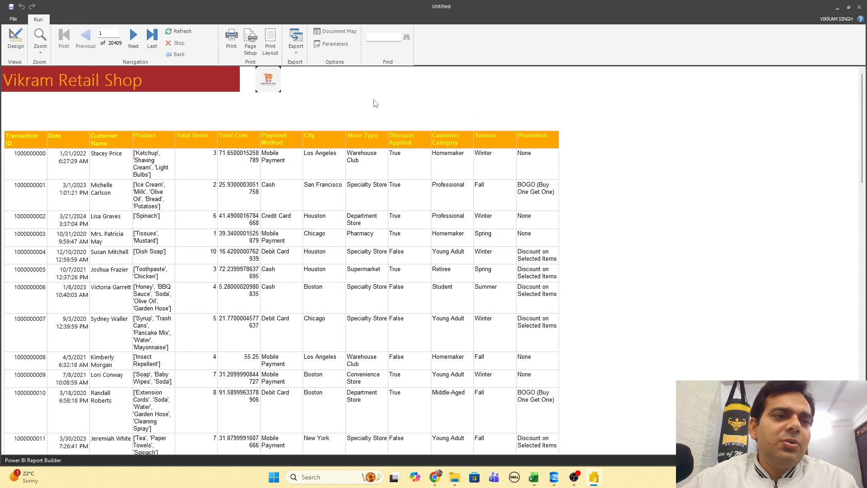
scroll(384, 190, down, 6)
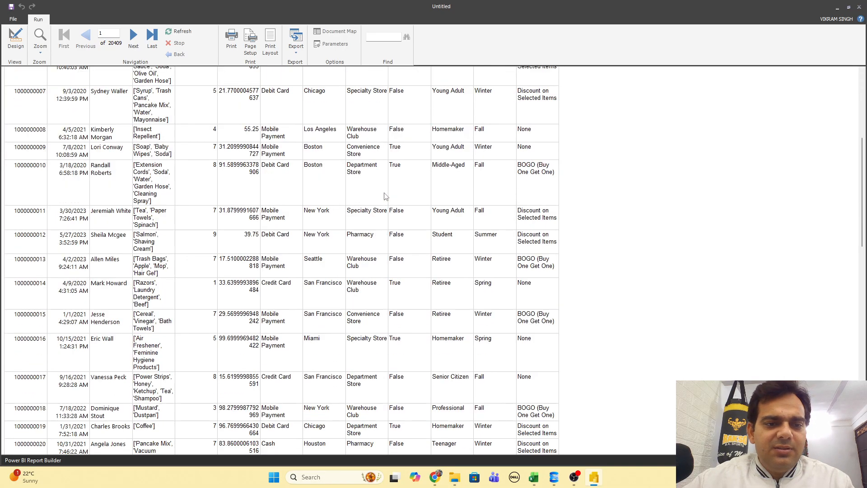
scroll(385, 196, up, 5)
scroll(384, 195, up, 1)
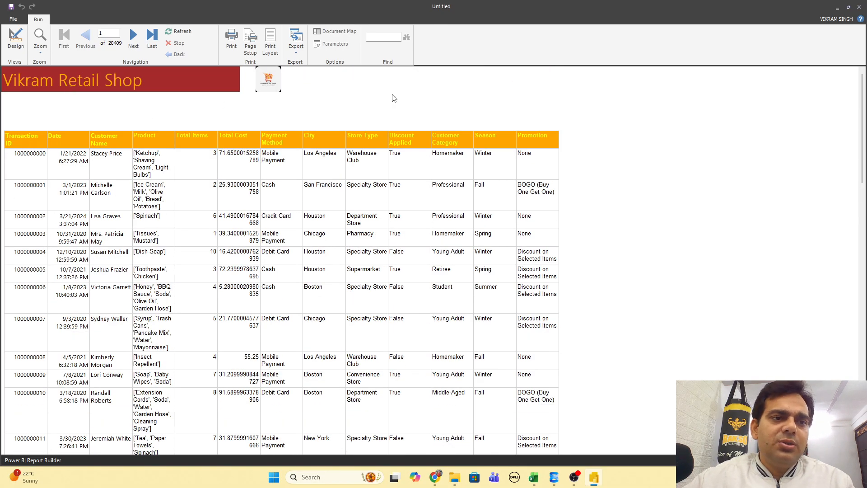
scroll(474, 238, down, 1)
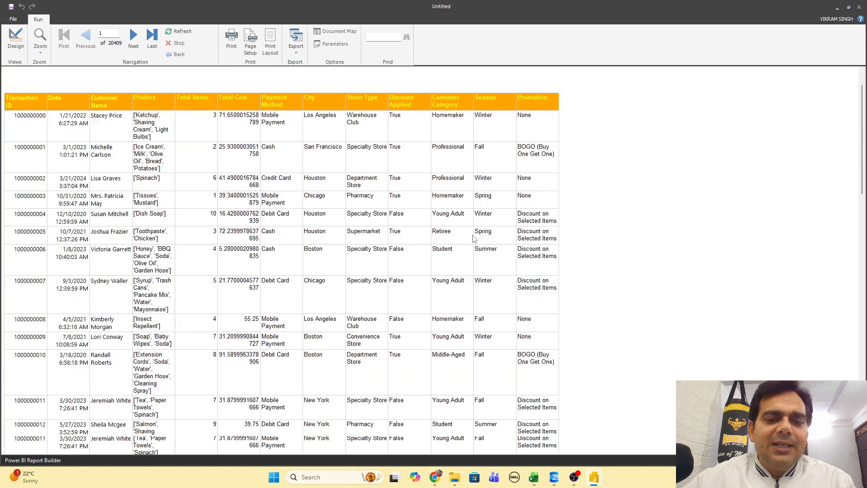
scroll(474, 238, down, 13)
scroll(474, 239, up, 15)
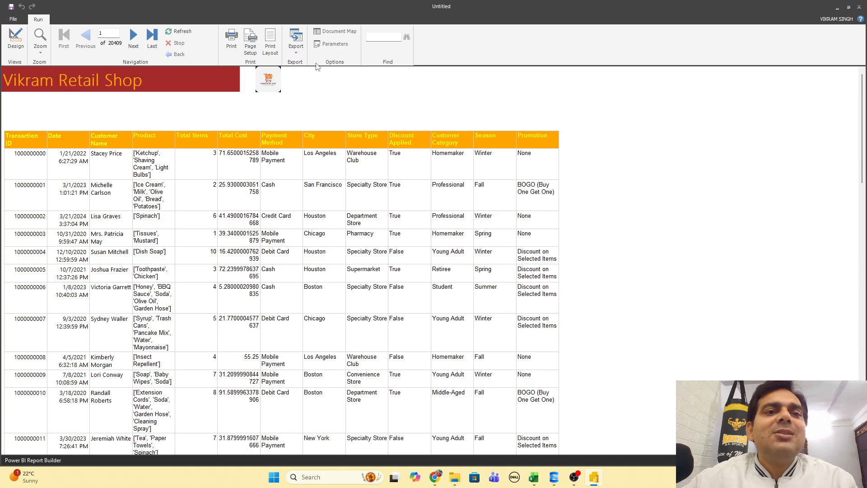
Show the report in print layout and choose landscape orientation with A4 paper in the page setup
click(270, 43)
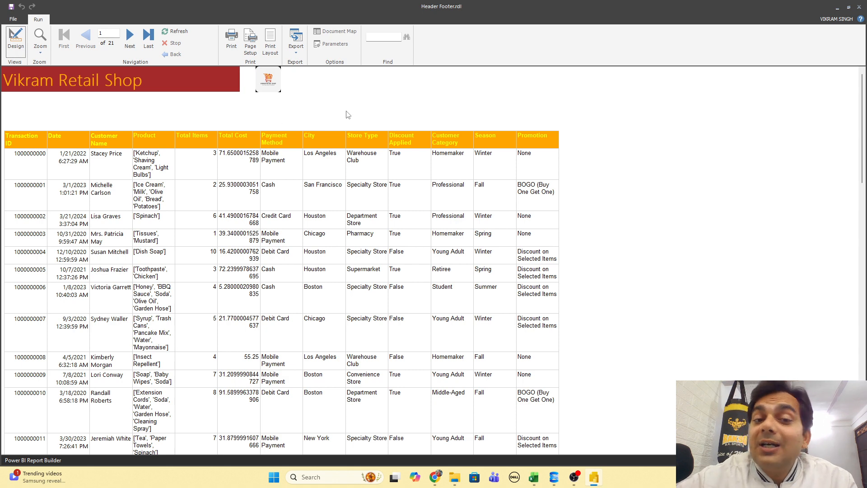
click(271, 48)
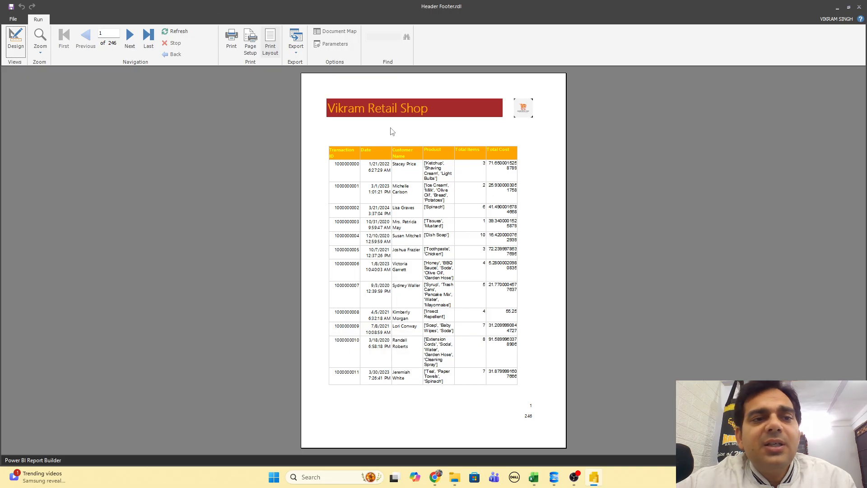
click(251, 43)
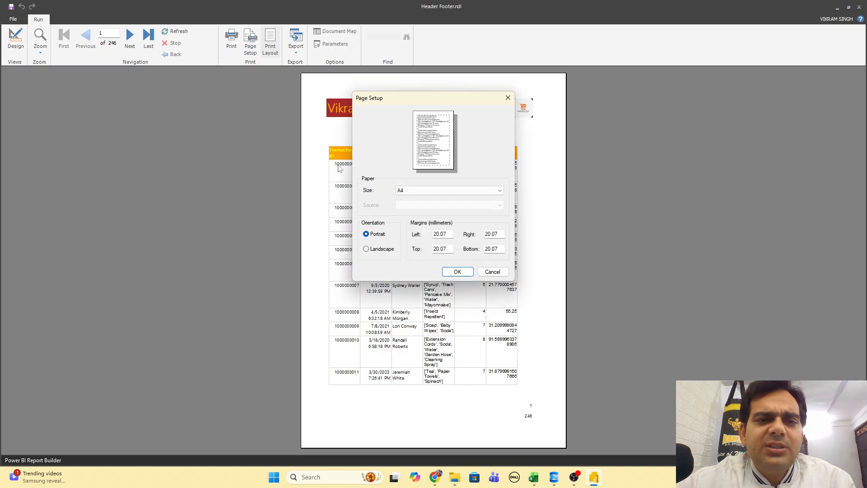
click(427, 193)
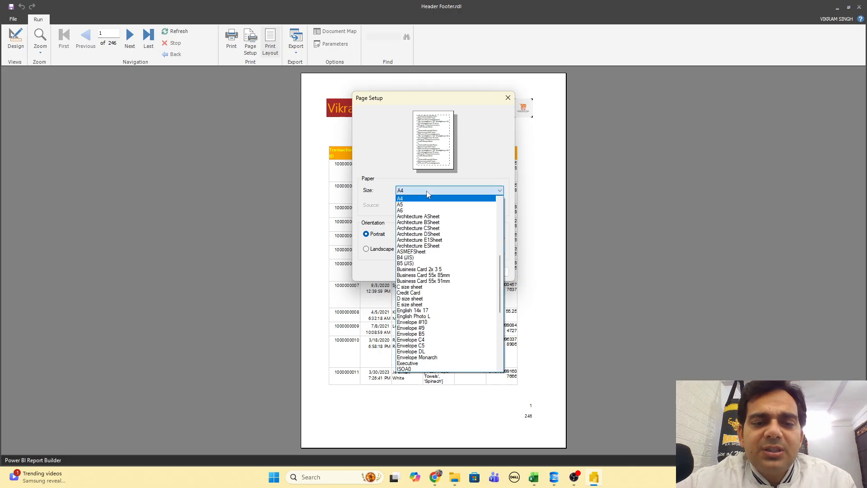
click(427, 194)
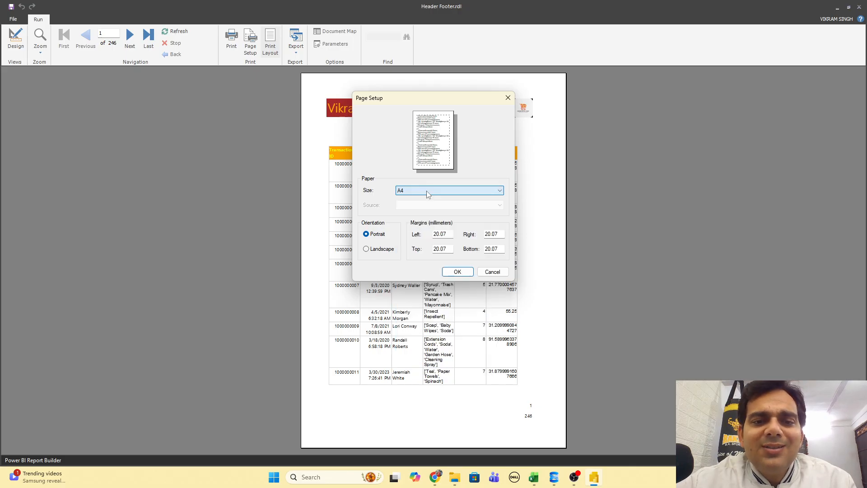
click(379, 249)
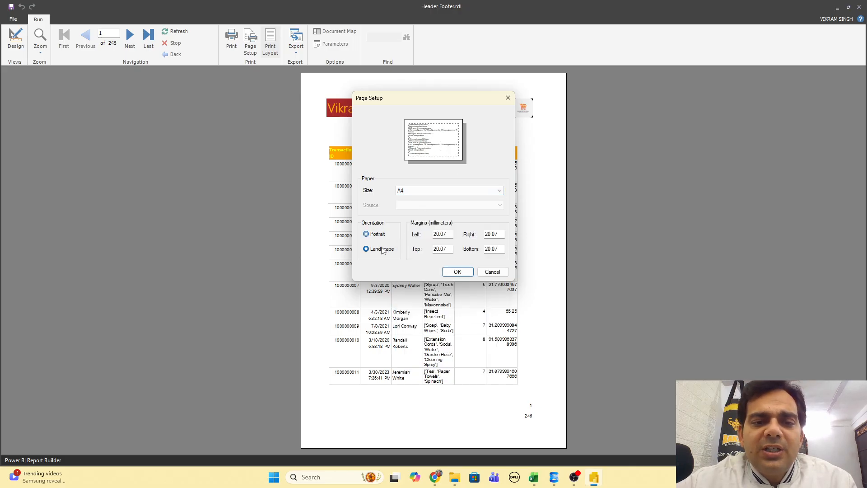
Set the left, right, top and bottom page margins to 0.5 mm and apply the page setup
double_click(446, 233)
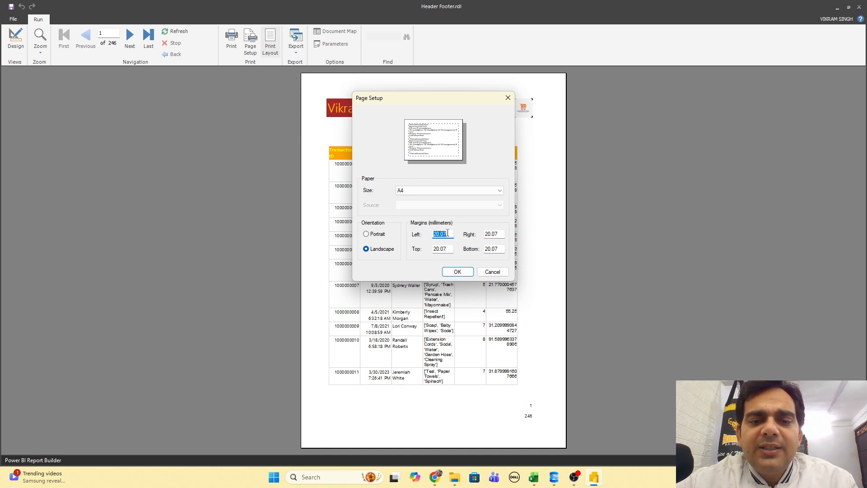
text(.5)
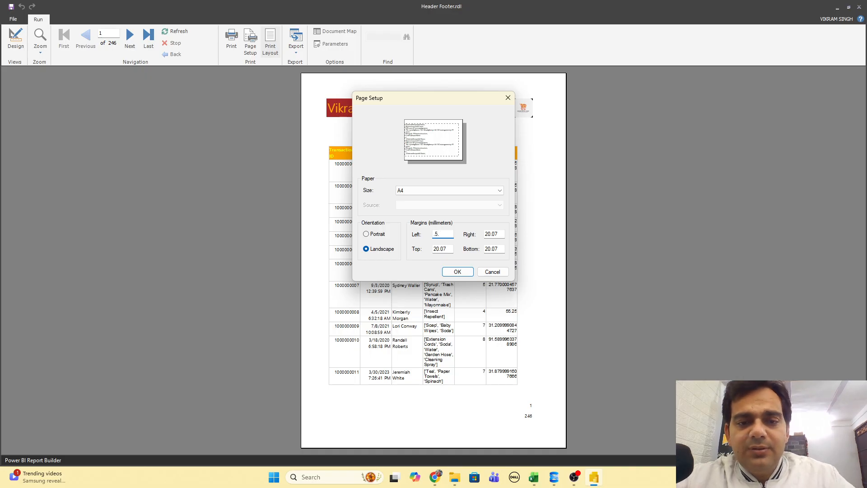
key(Tab)
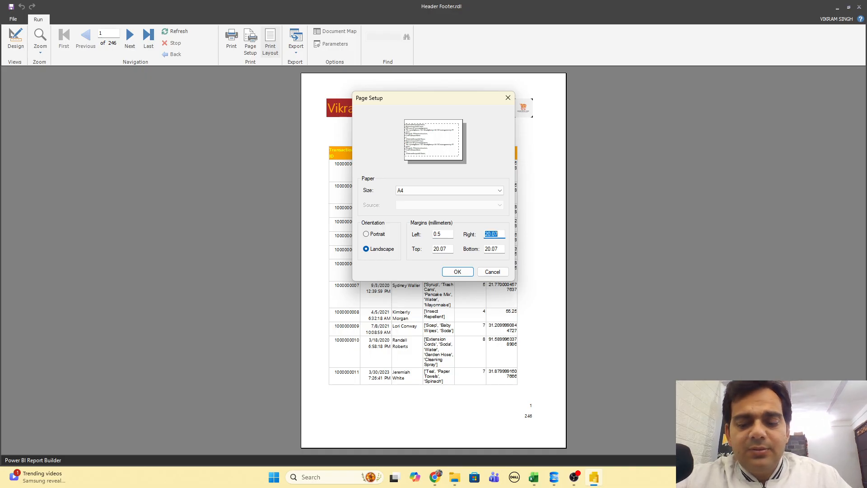
text(.5)
key(Tab)
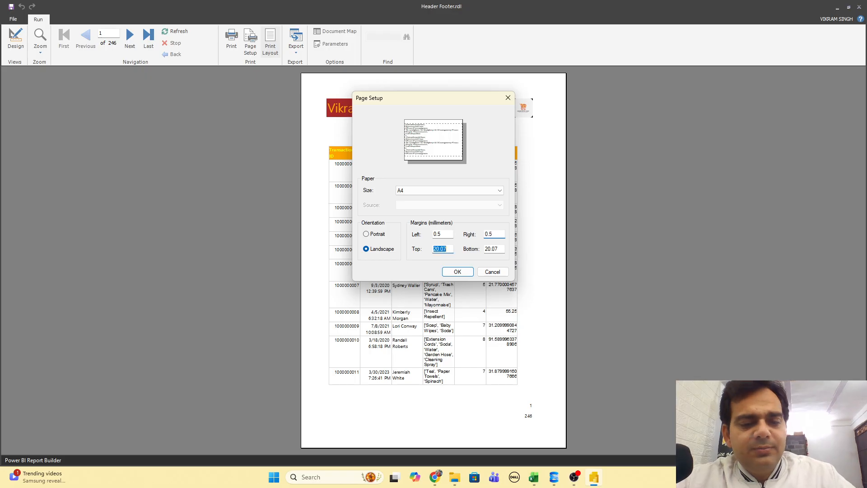
text(.5)
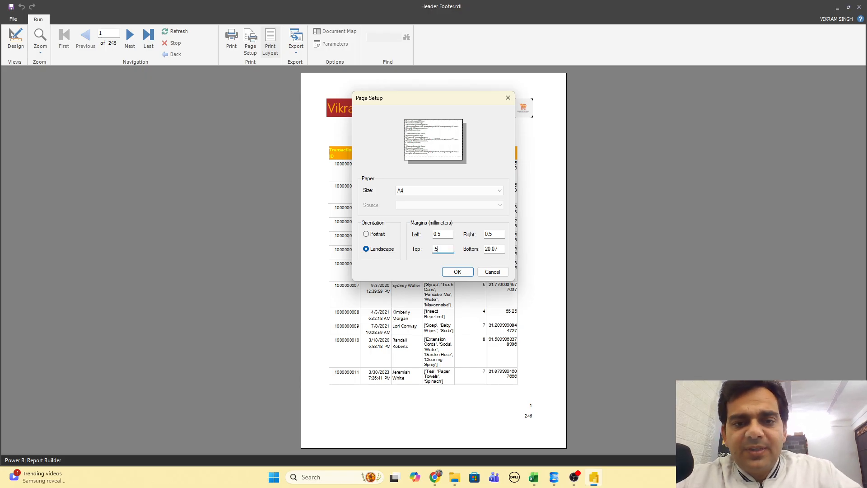
key(Tab)
key(BackSpace)
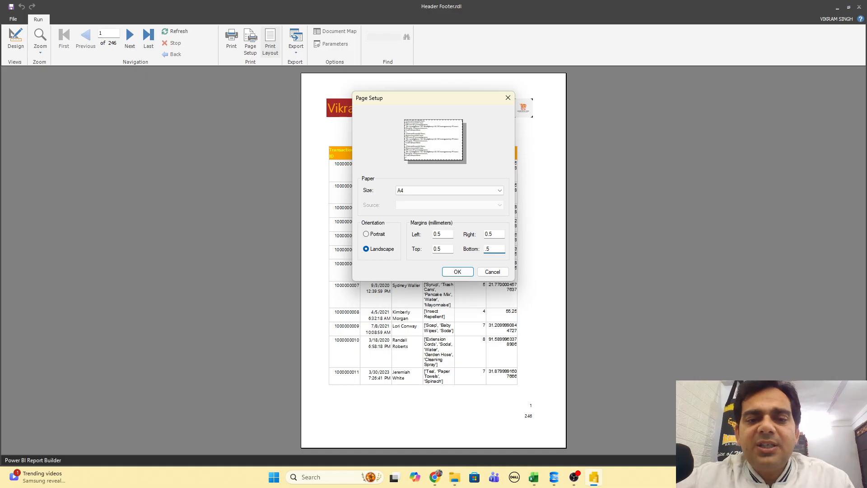
click(459, 273)
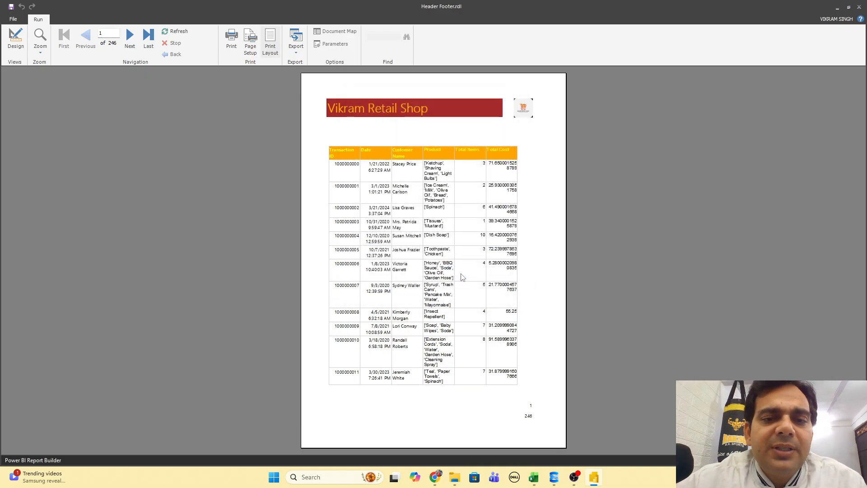